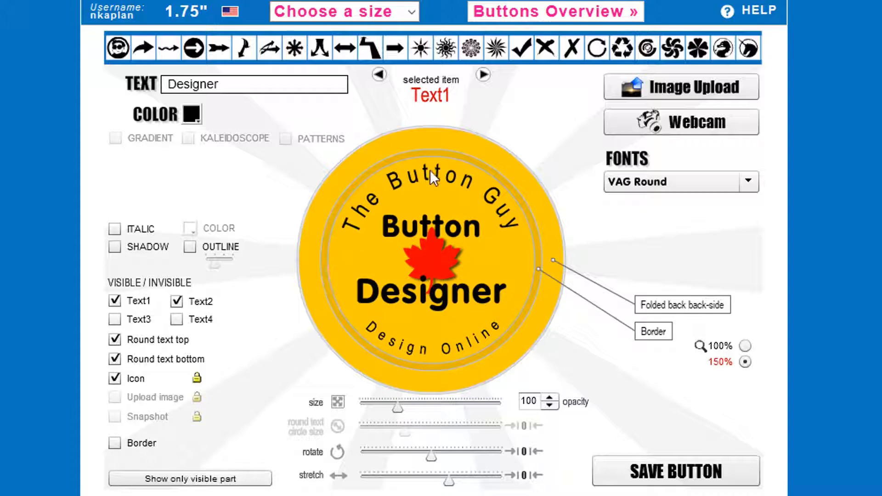
# - Hide Text1, Text2, the top and bottom round texts, and the icon on the button design
pyautogui.click(115, 301)
pyautogui.click(177, 301)
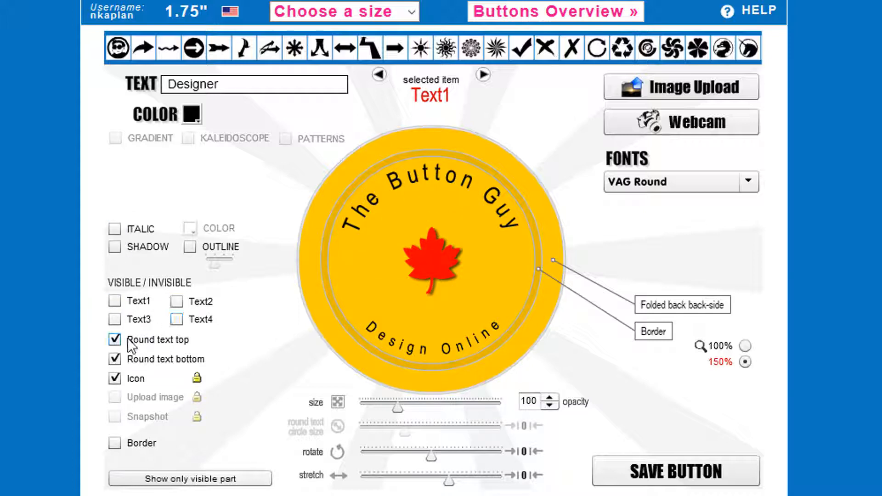
pyautogui.click(114, 340)
pyautogui.click(115, 359)
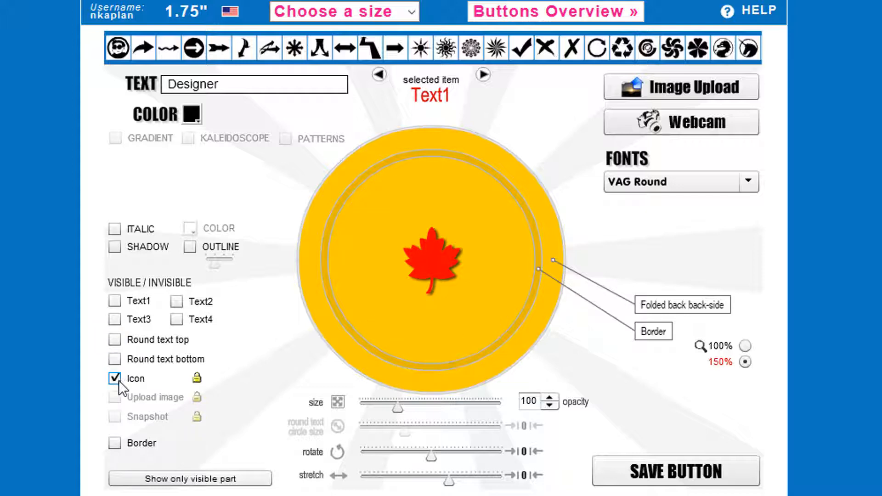
pyautogui.click(115, 378)
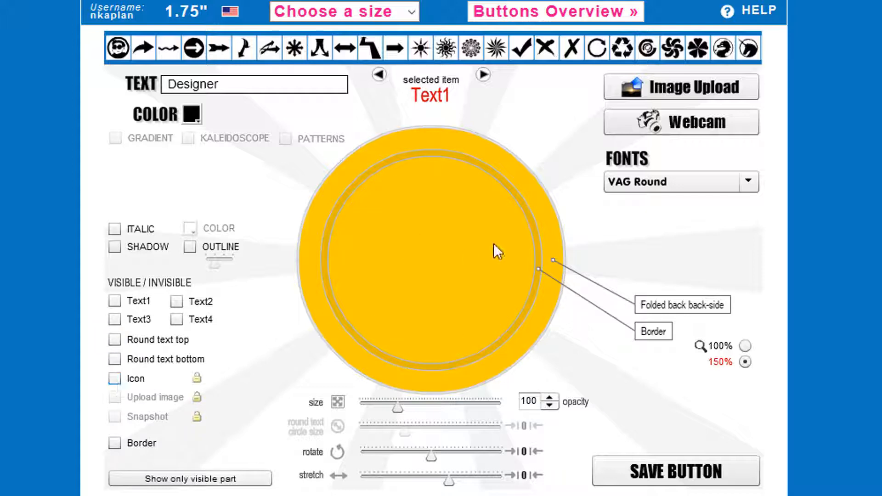
# - Change the button's background color to green
pyautogui.click(423, 204)
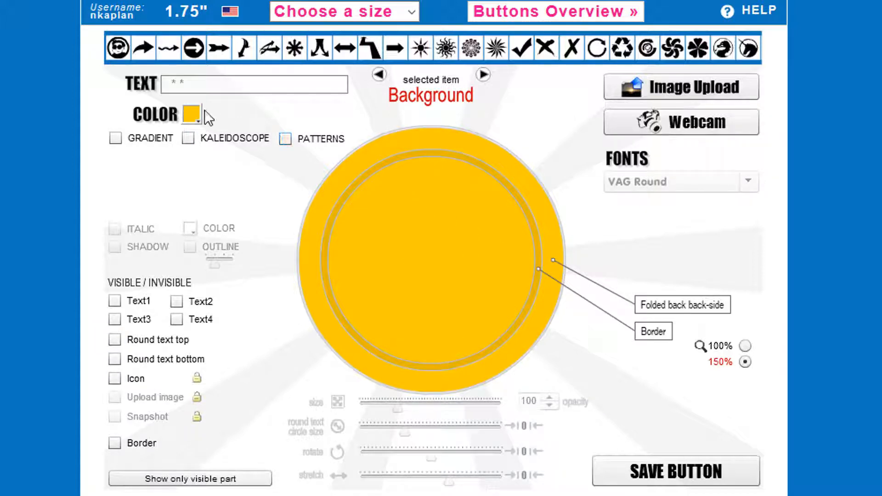
pyautogui.click(190, 113)
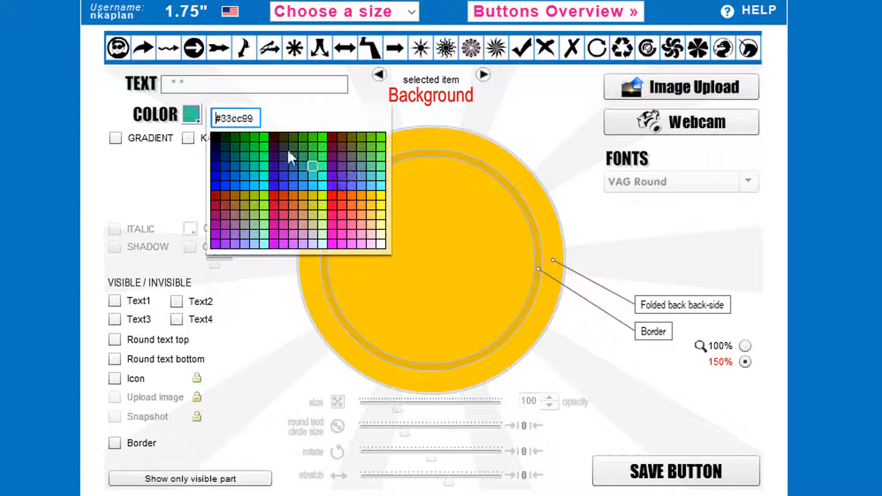
pyautogui.click(313, 139)
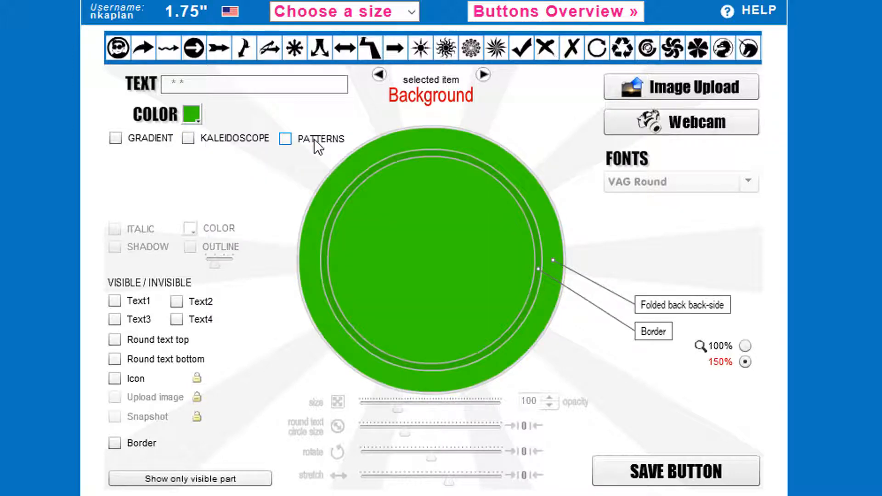
# - Show Text1, move it to the middle of the button, and replace its wording with HOLA
pyautogui.click(112, 302)
pyautogui.click(409, 296)
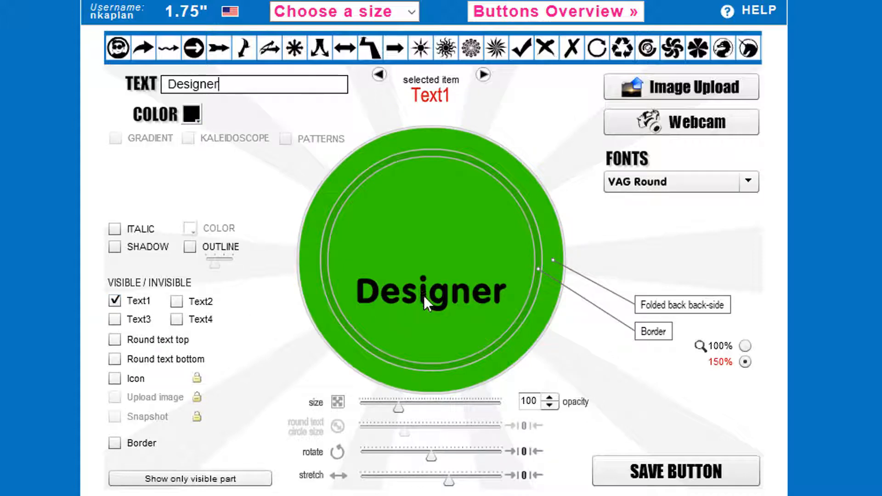
pyautogui.moveTo(424, 291); pyautogui.dragTo(425, 258)
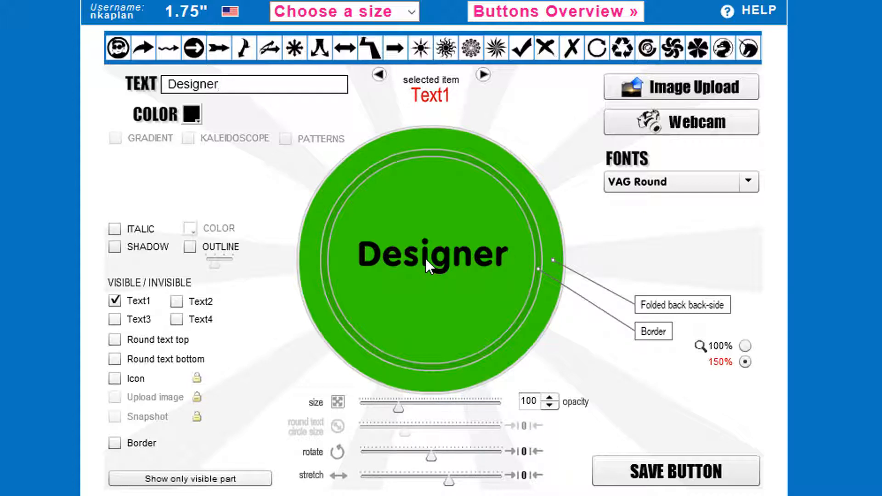
pyautogui.moveTo(246, 86); pyautogui.dragTo(81, 70)
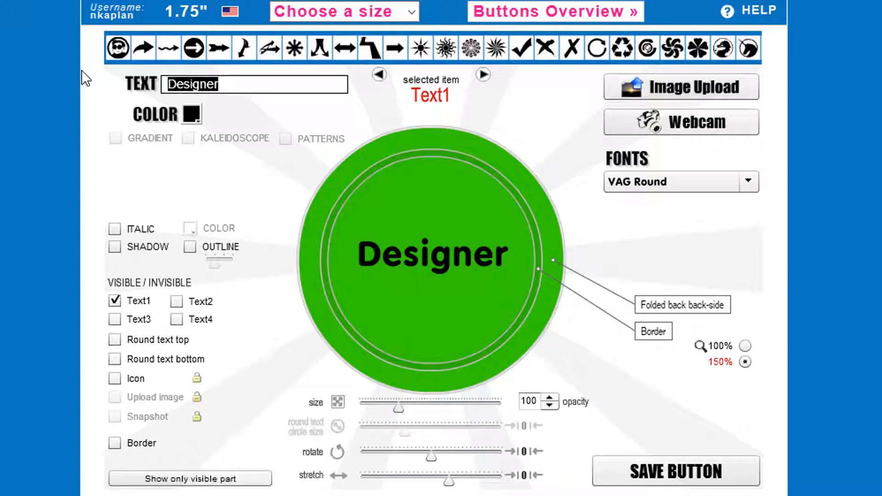
pyautogui.write('HOLA')
# - Set the color of the HOLA text to white
pyautogui.doubleClick(193, 92)
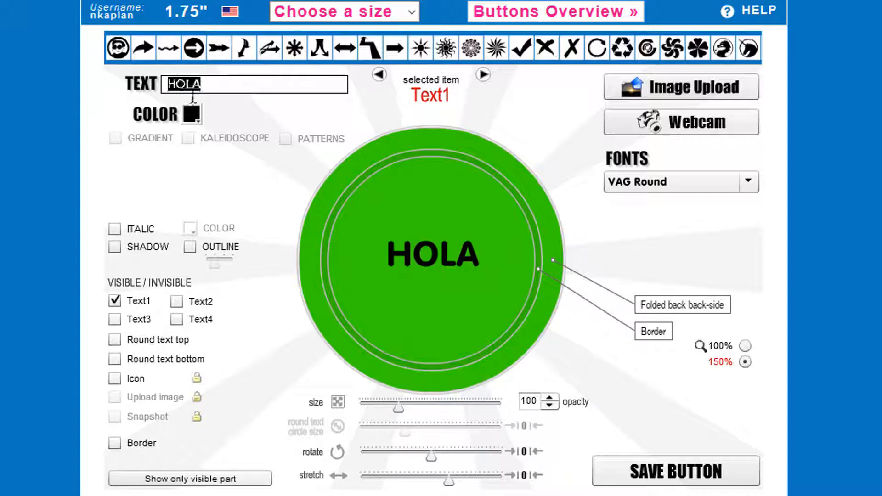
pyautogui.click(201, 116)
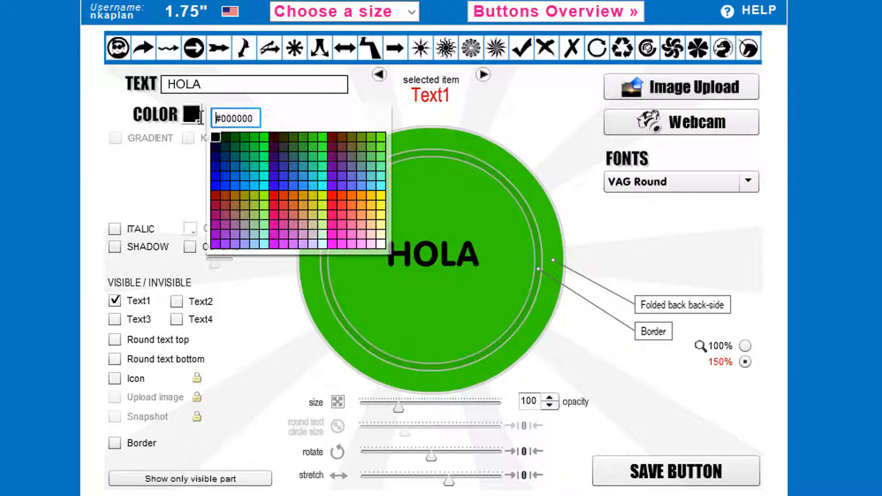
pyautogui.click(381, 247)
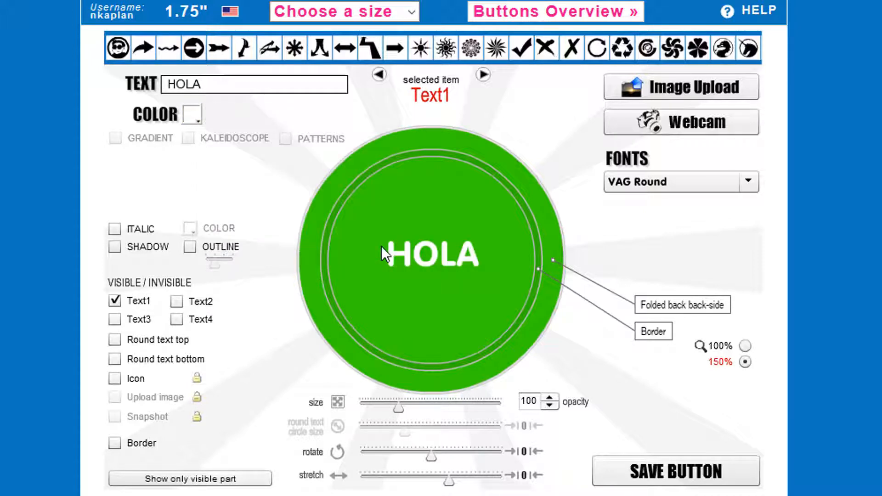
# - Enlarge the HOLA text to nearly the width of the inner circle and center it on the button
pyautogui.moveTo(430, 258); pyautogui.dragTo(430, 213)
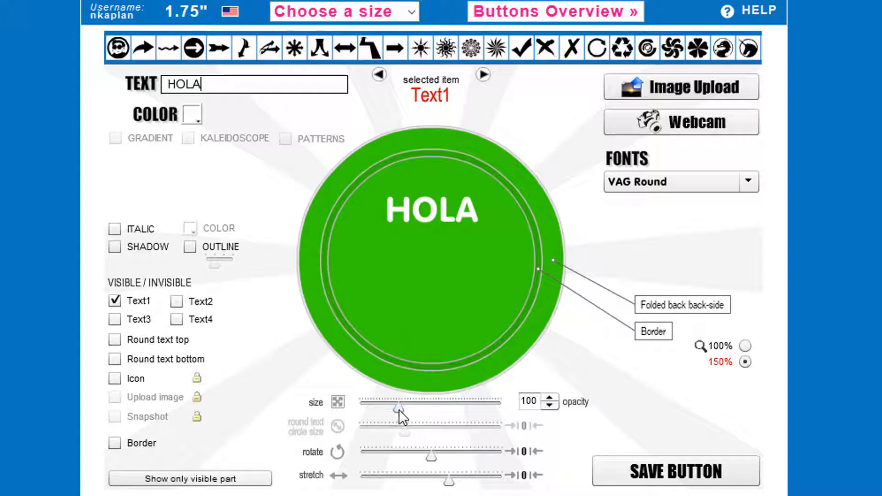
pyautogui.moveTo(403, 408); pyautogui.dragTo(453, 409)
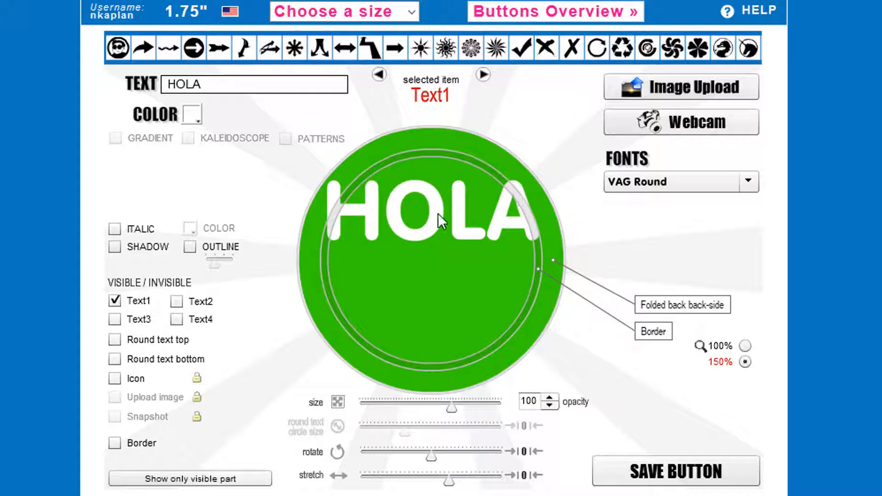
pyautogui.moveTo(438, 214); pyautogui.dragTo(436, 263)
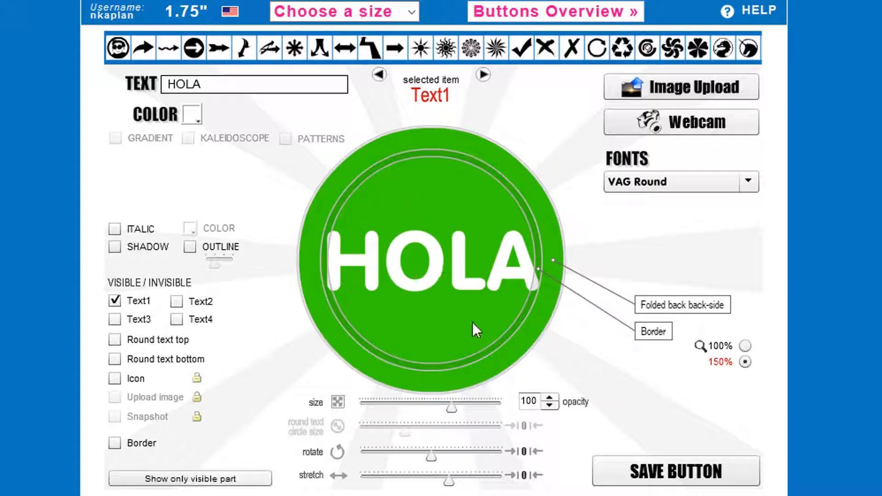
pyautogui.moveTo(453, 409); pyautogui.dragTo(444, 410)
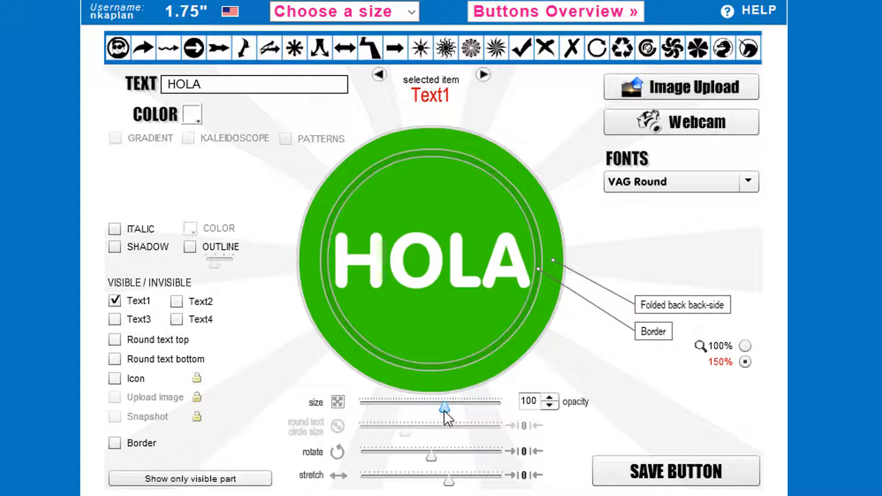
pyautogui.moveTo(442, 268); pyautogui.dragTo(442, 266)
# - Set the HOLA text in Fairly OddFont, enlarged to nearly fill the inner circle's width, and save the button
pyautogui.click(666, 186)
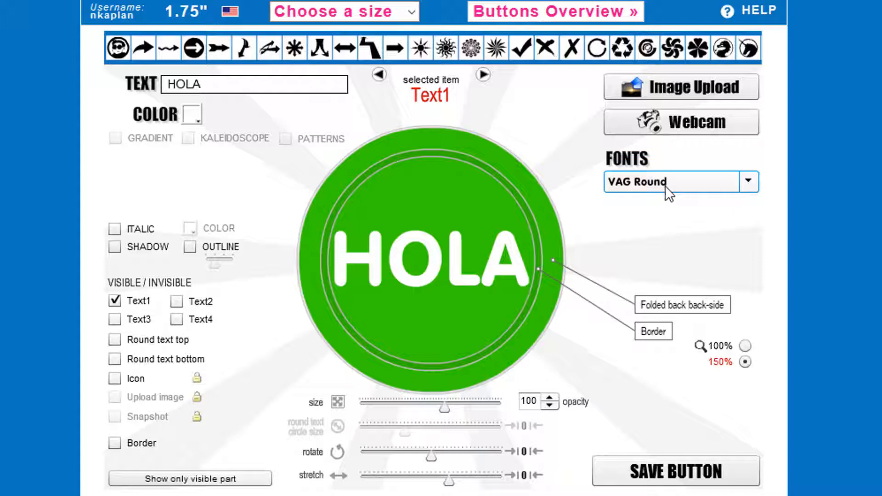
pyautogui.click(657, 229)
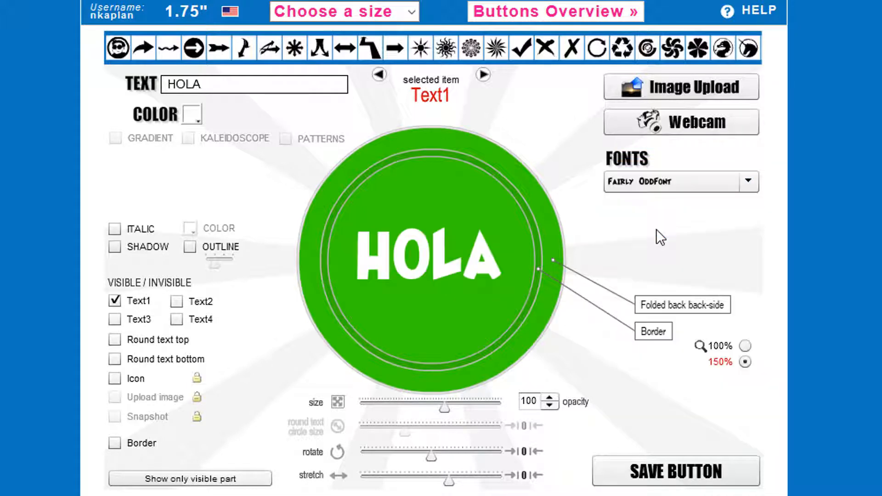
pyautogui.moveTo(445, 409); pyautogui.dragTo(471, 409)
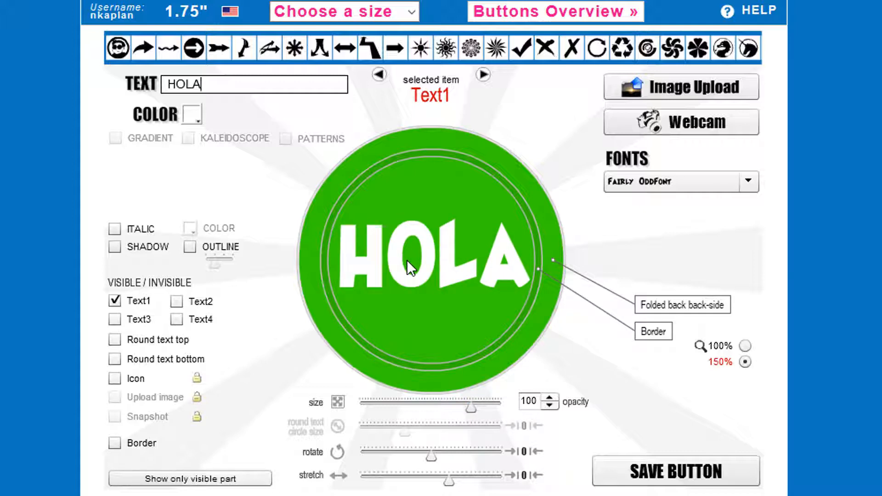
pyautogui.click(619, 471)
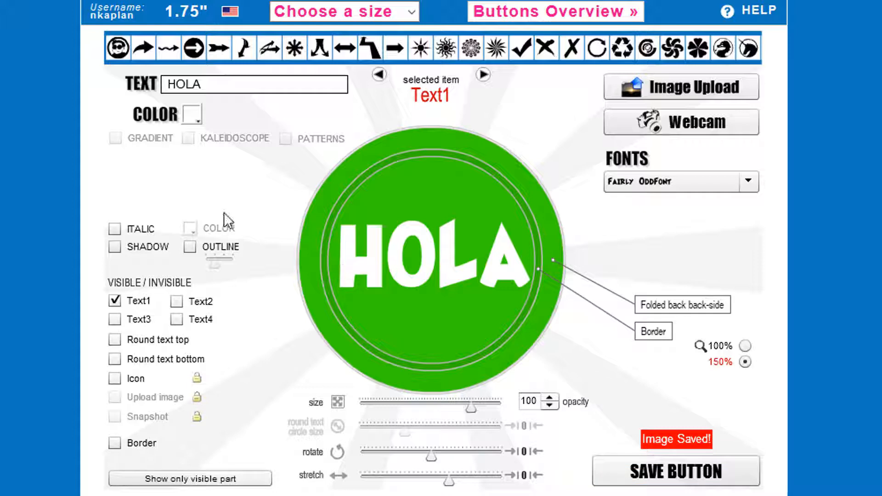
# - Try a red outline around the HOLA text
pyautogui.click(190, 247)
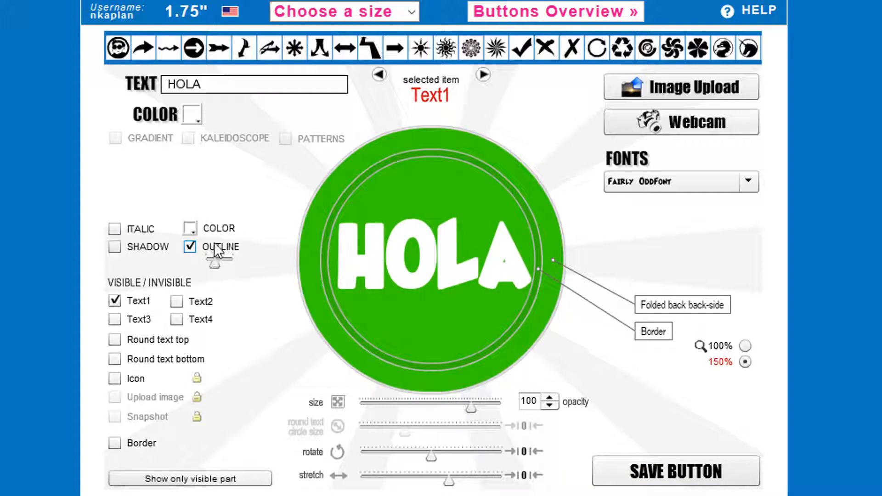
pyautogui.click(195, 228)
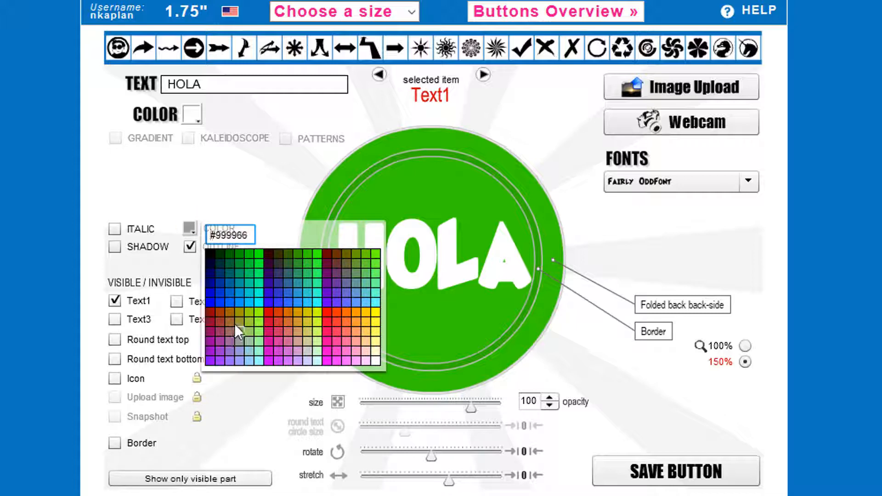
pyautogui.click(328, 315)
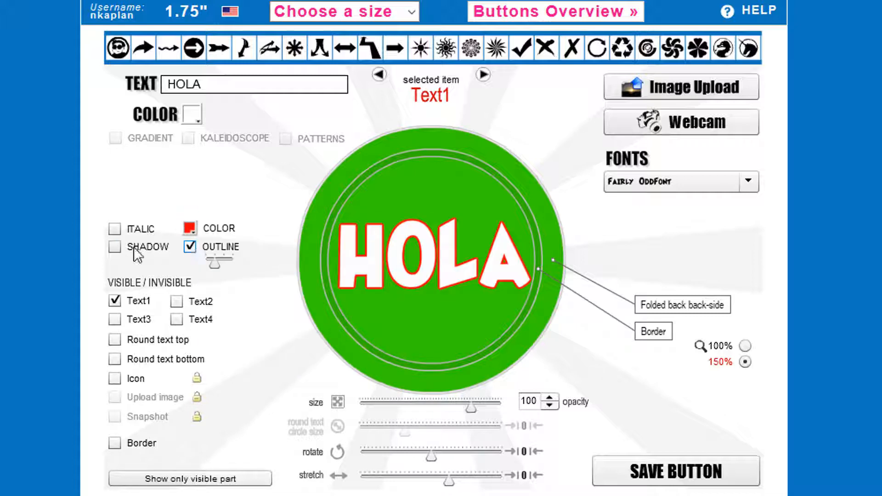
# - Try the shadow and italic effects on the HOLA text, and turn off shadow, italic and outline again
pyautogui.click(115, 247)
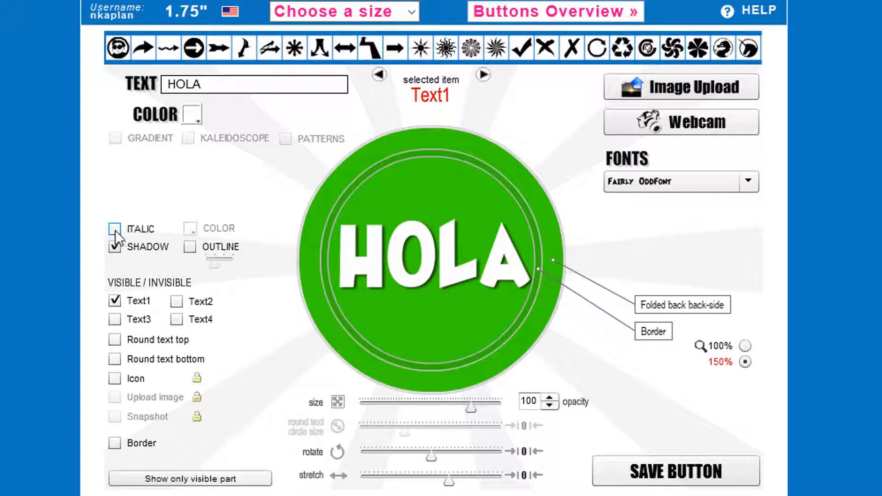
pyautogui.click(115, 230)
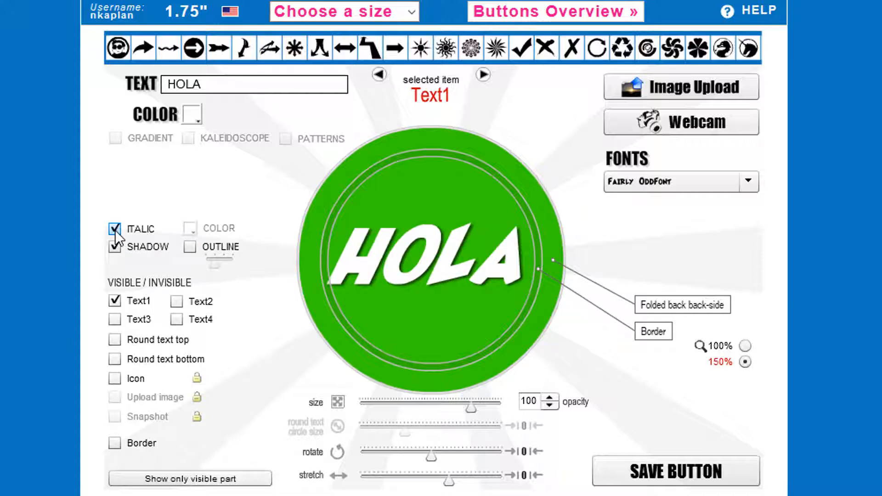
pyautogui.click(115, 229)
pyautogui.click(115, 247)
pyautogui.click(190, 246)
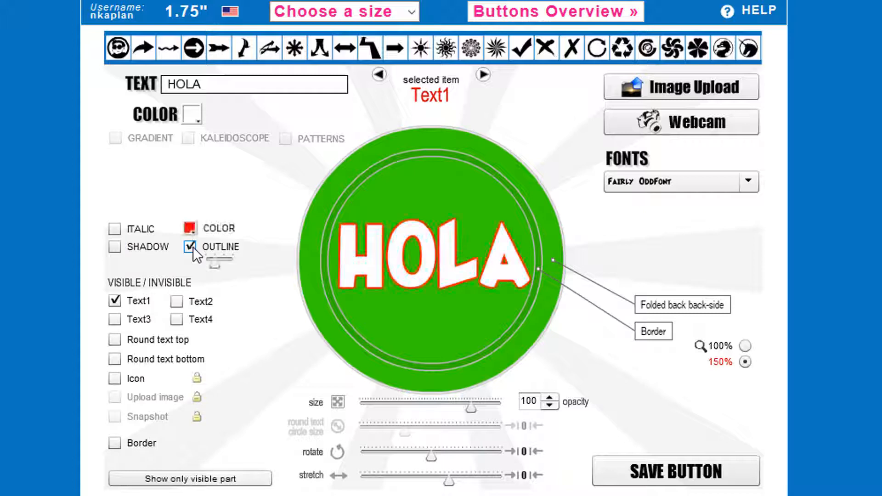
pyautogui.click(193, 247)
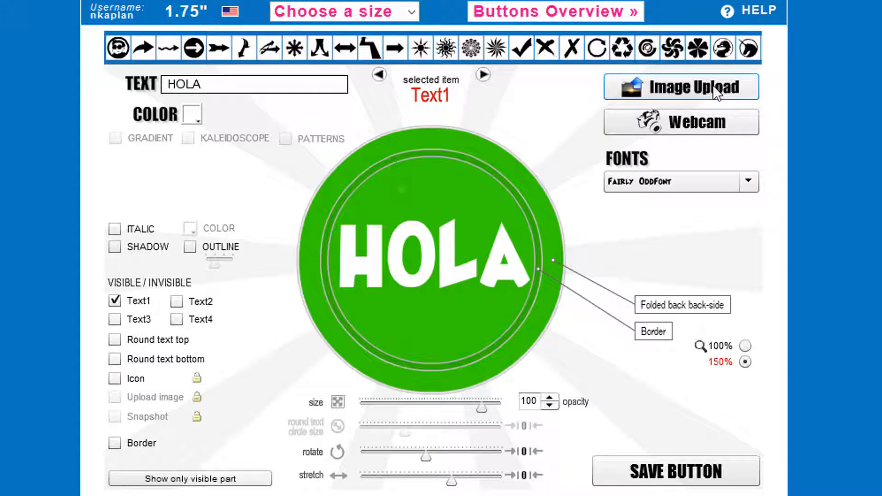
# - Upload the zarape picture from the Pictures folder into the button design
pyautogui.click(713, 84)
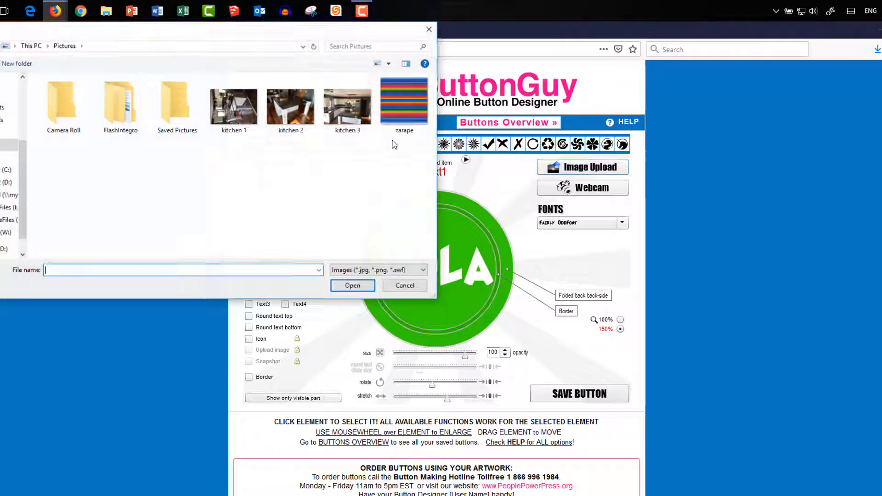
pyautogui.click(394, 105)
pyautogui.click(355, 286)
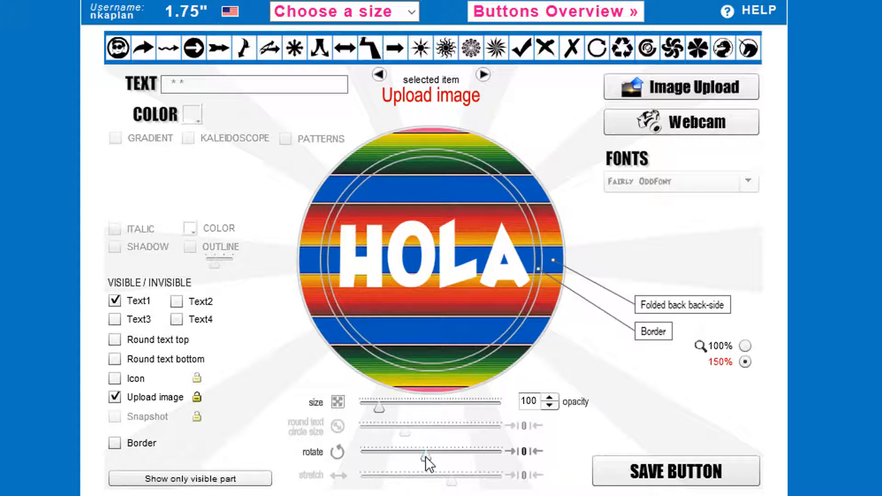
# - Rotate the zarape image clockwise so its stripes run diagonally, enlarge it, and save the button
pyautogui.moveTo(425, 457); pyautogui.dragTo(443, 453)
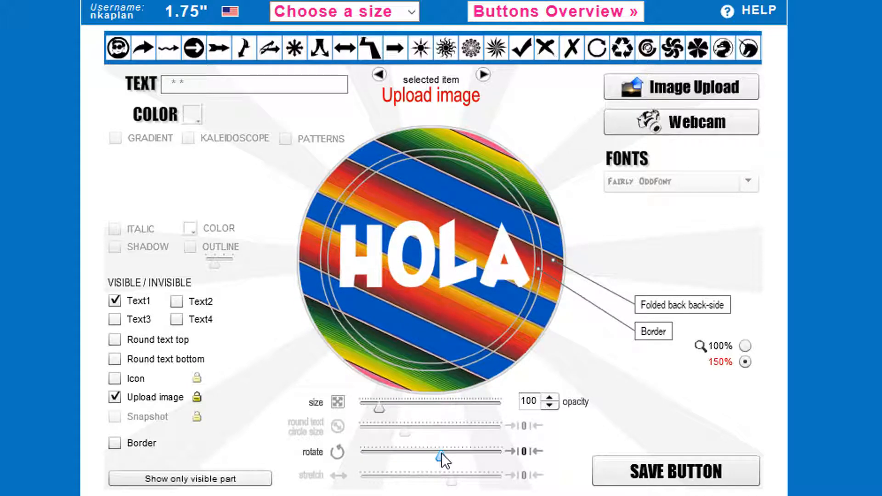
pyautogui.moveTo(379, 408); pyautogui.dragTo(405, 402)
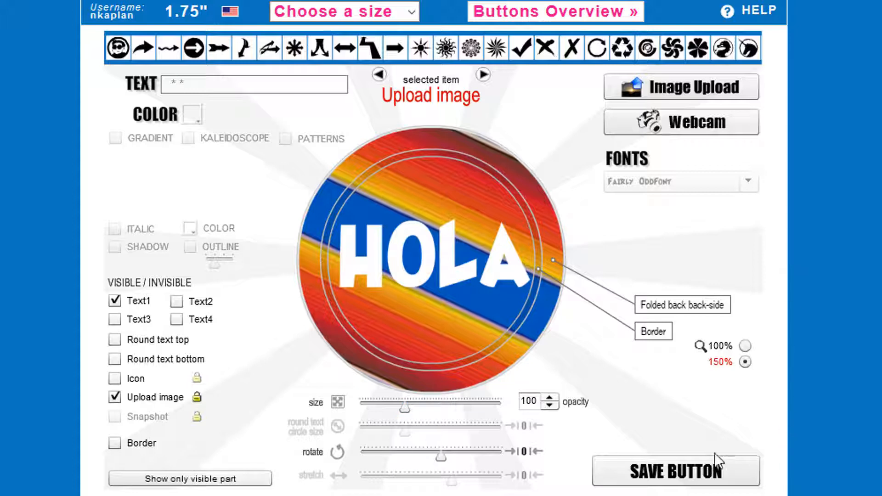
pyautogui.click(684, 473)
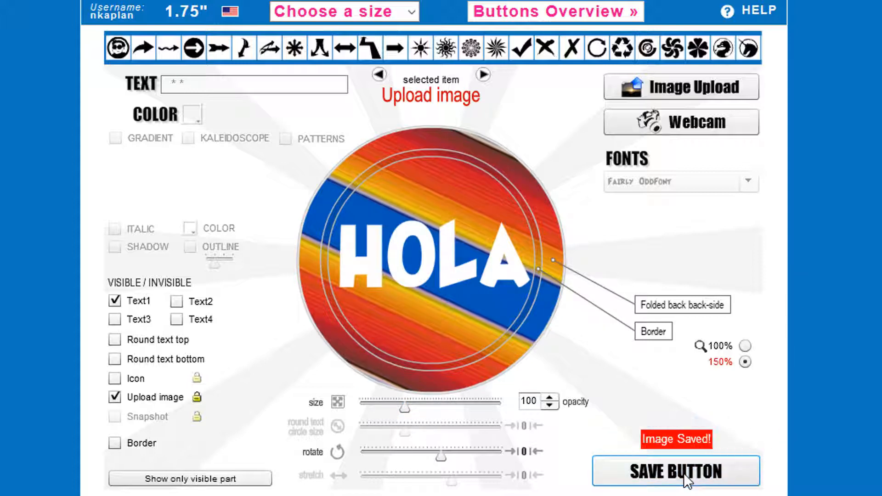
# - Reset the zarape image's rotation to 0 and enlarge it so the blue stripe frames the whole HOLA text
pyautogui.moveTo(442, 458)
pyautogui.mouseDown()
pyautogui.moveTo(415, 460)
pyautogui.moveTo(440, 460)
pyautogui.moveTo(432, 460)
pyautogui.mouseUp()
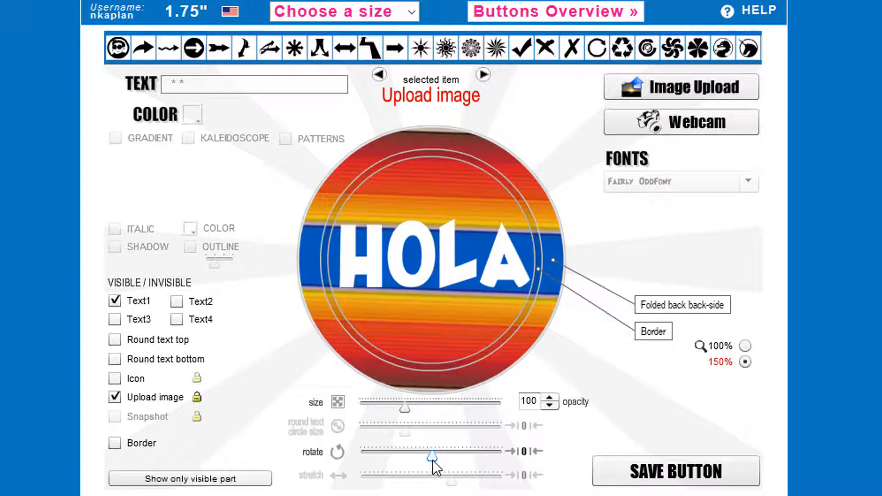
pyautogui.click(524, 452)
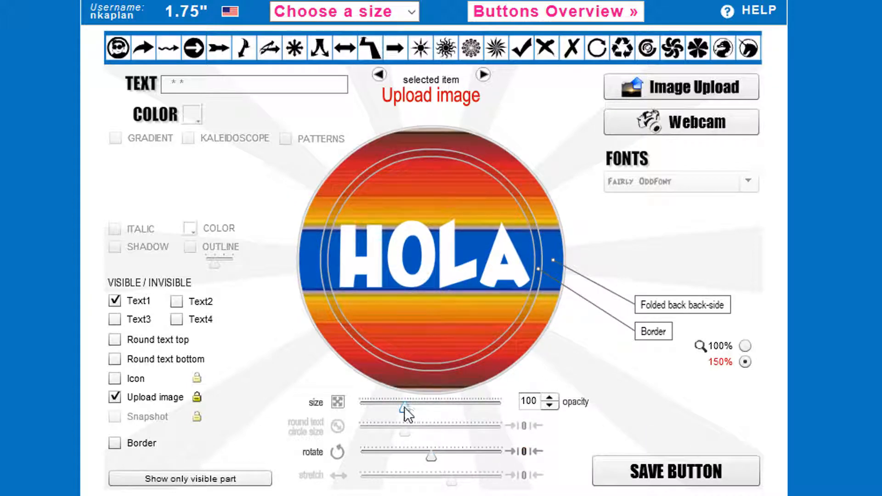
pyautogui.moveTo(405, 407); pyautogui.dragTo(433, 406)
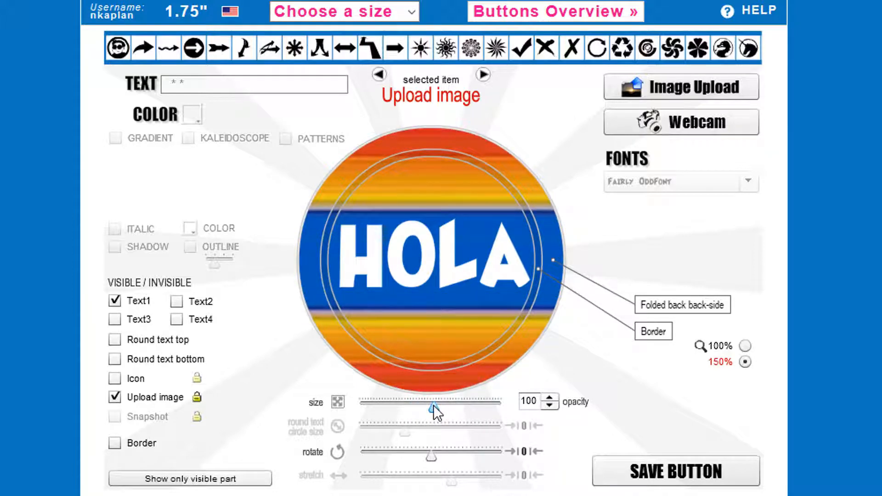
# - Save the HOLA button, and from the buttons overview start a print sheet with different buttons of the same size
pyautogui.click(647, 470)
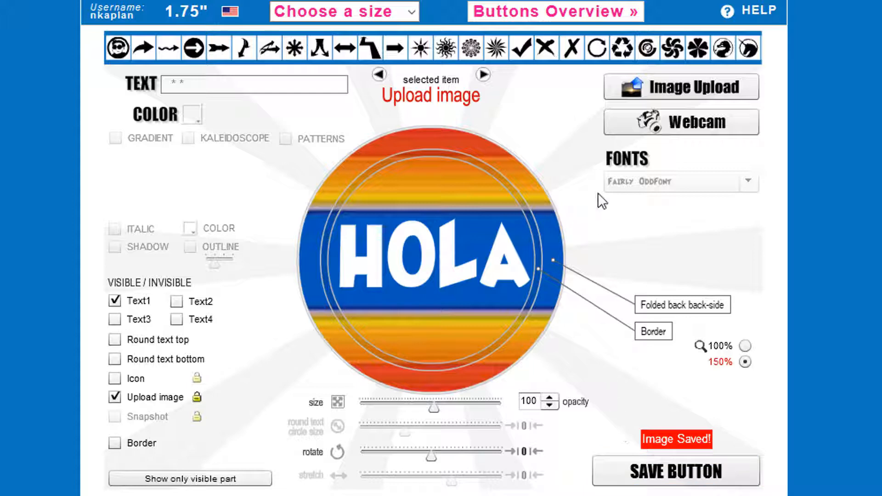
pyautogui.click(581, 18)
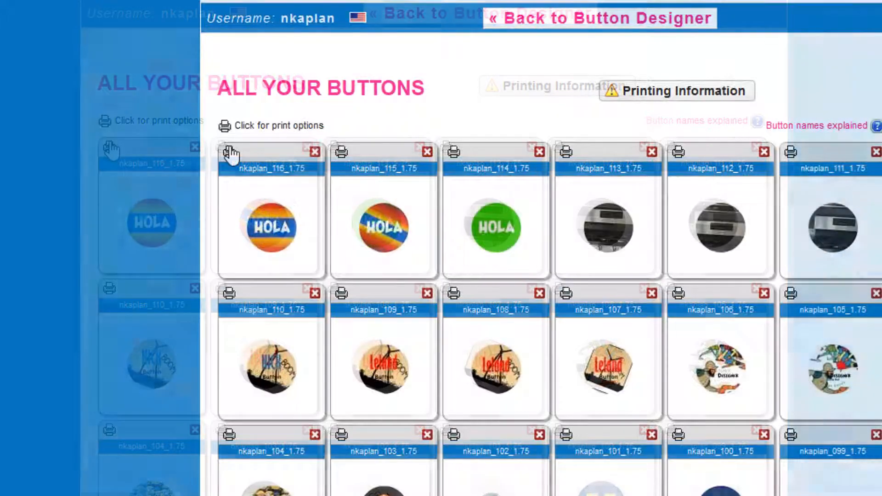
pyautogui.click(110, 147)
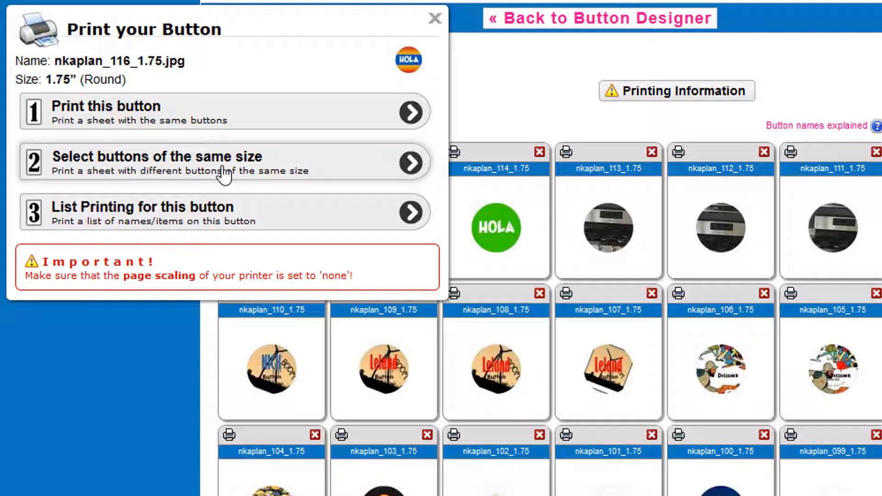
pyautogui.click(224, 170)
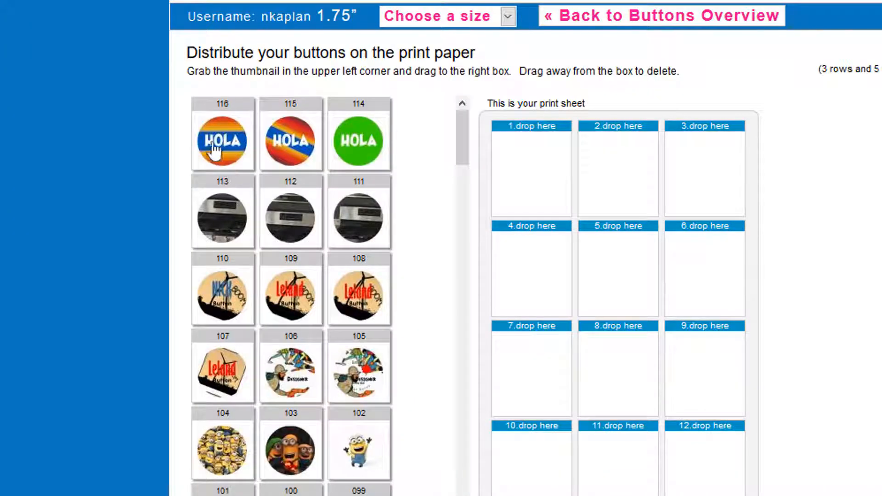
# - Fill the print sheet's first three rows with HOLA buttons: 116 in slots 1–3, 115 in slots 4–6, and 114 in slots 7–9
pyautogui.moveTo(214, 146); pyautogui.dragTo(508, 150)
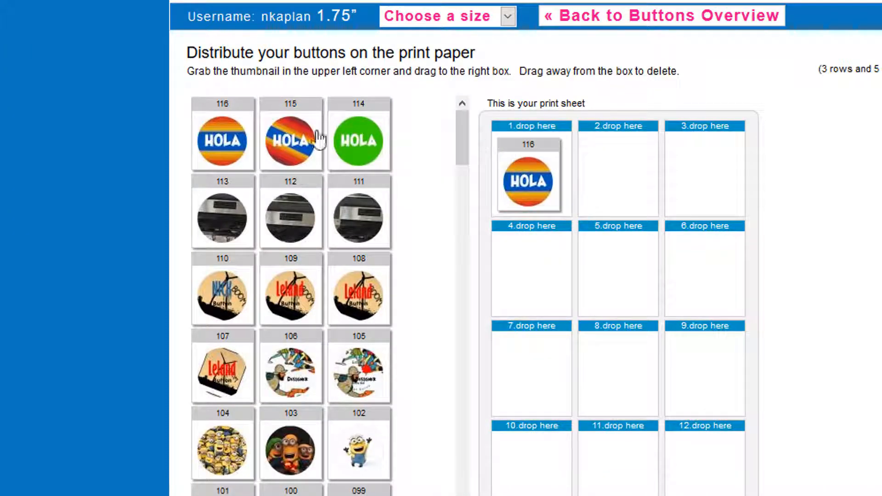
pyautogui.moveTo(257, 141); pyautogui.dragTo(579, 141)
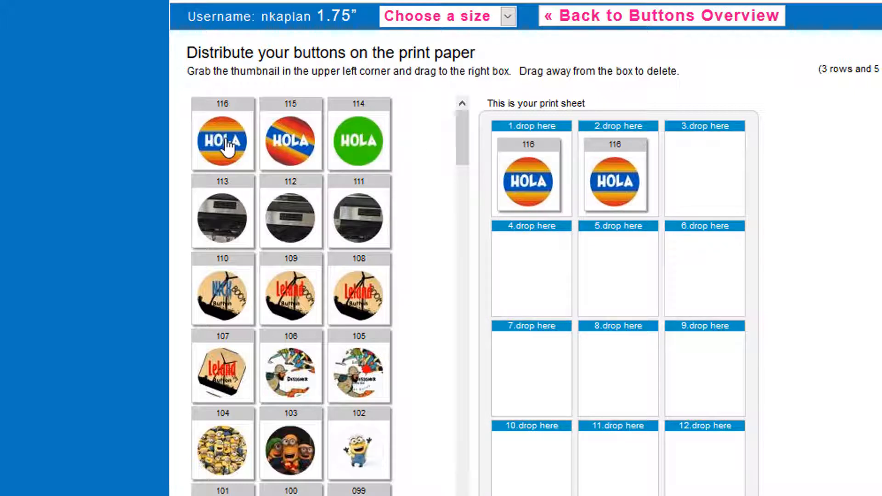
pyautogui.moveTo(224, 146); pyautogui.dragTo(713, 140)
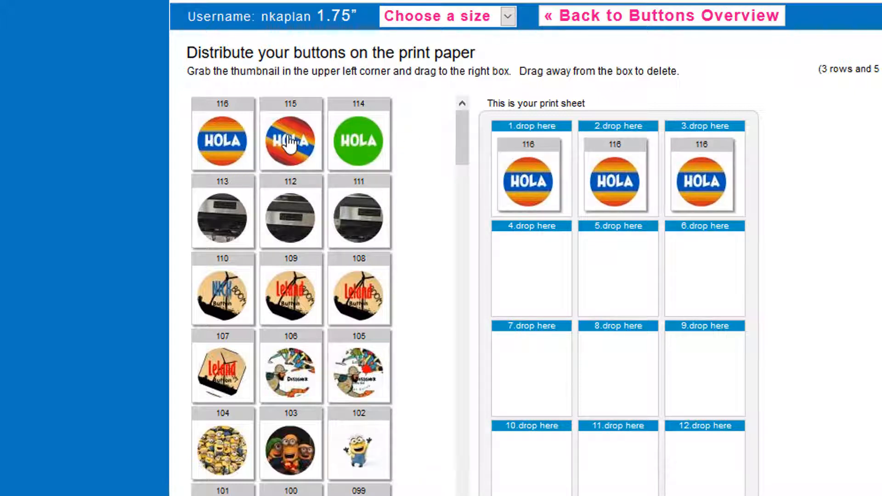
pyautogui.moveTo(283, 146); pyautogui.dragTo(505, 248)
pyautogui.moveTo(321, 150); pyautogui.dragTo(704, 250)
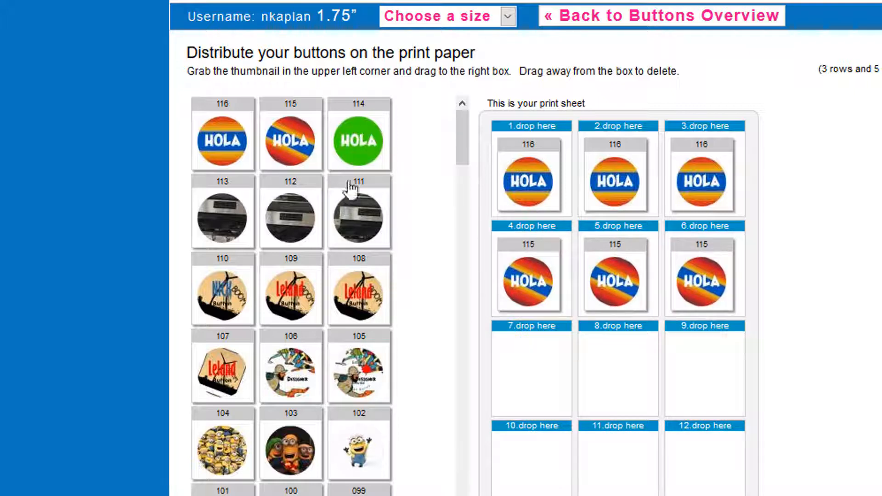
pyautogui.moveTo(356, 154); pyautogui.dragTo(528, 317)
pyautogui.moveTo(380, 142); pyautogui.dragTo(611, 329)
pyautogui.moveTo(339, 142); pyautogui.dragTo(664, 326)
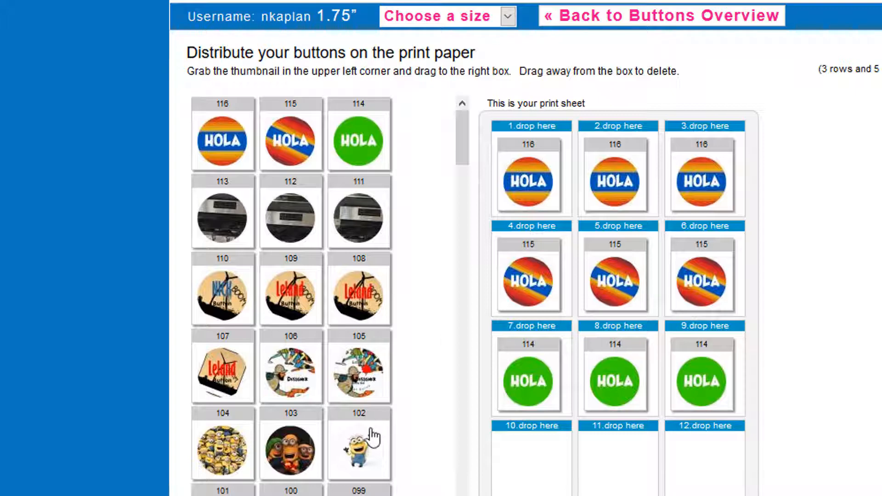
# - Place buttons 102, 104, 091 and 061 in print sheet slots 10 to 13
pyautogui.moveTo(379, 446); pyautogui.dragTo(496, 449)
pyautogui.moveTo(253, 423); pyautogui.dragTo(611, 435)
pyautogui.scroll(-10, 303, 381)
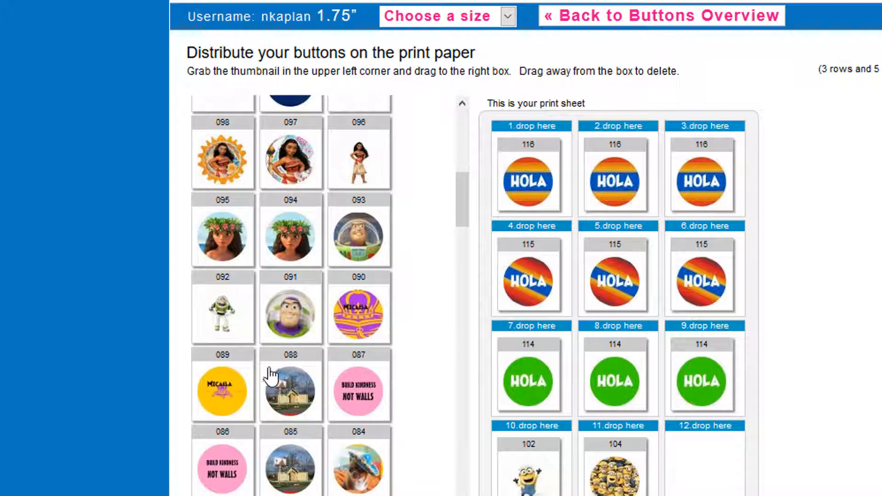
pyautogui.moveTo(278, 327); pyautogui.dragTo(662, 436)
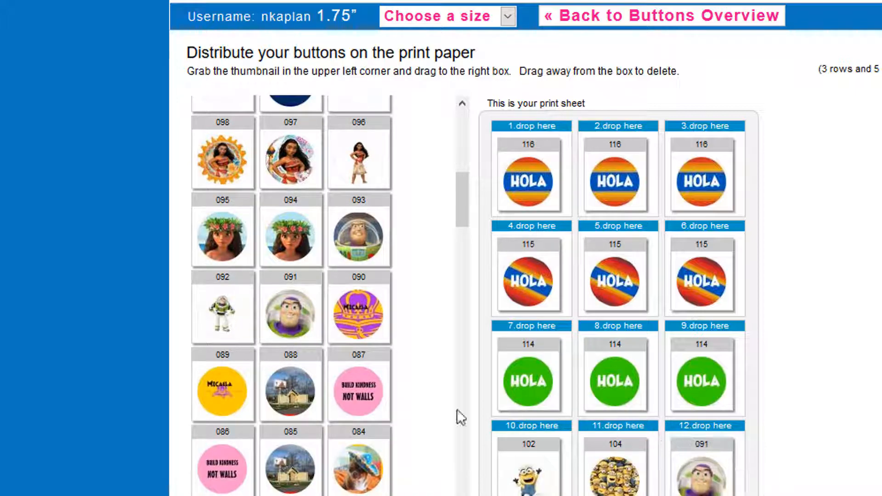
pyautogui.scroll(-8, 354, 437)
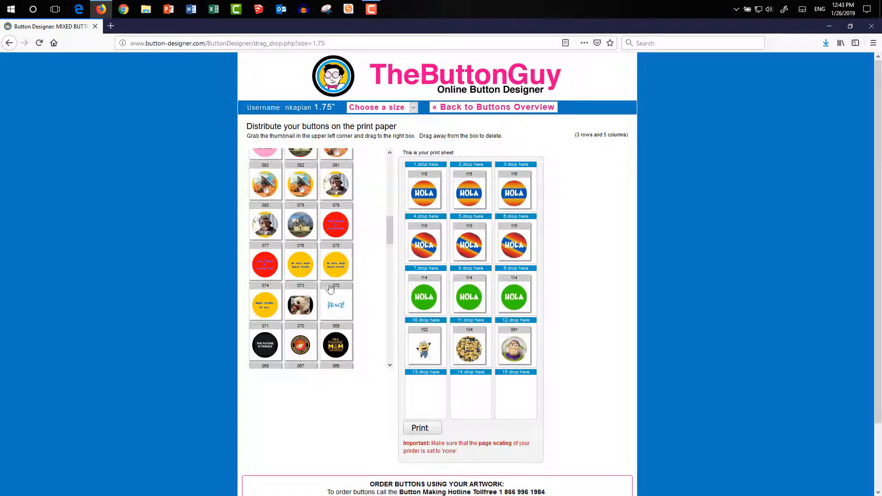
pyautogui.scroll(-5, 330, 290)
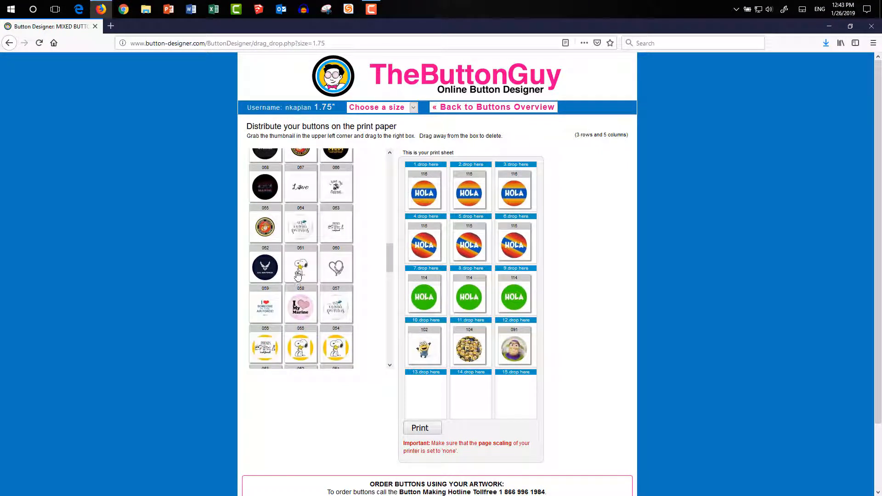
pyautogui.moveTo(298, 267); pyautogui.dragTo(418, 381)
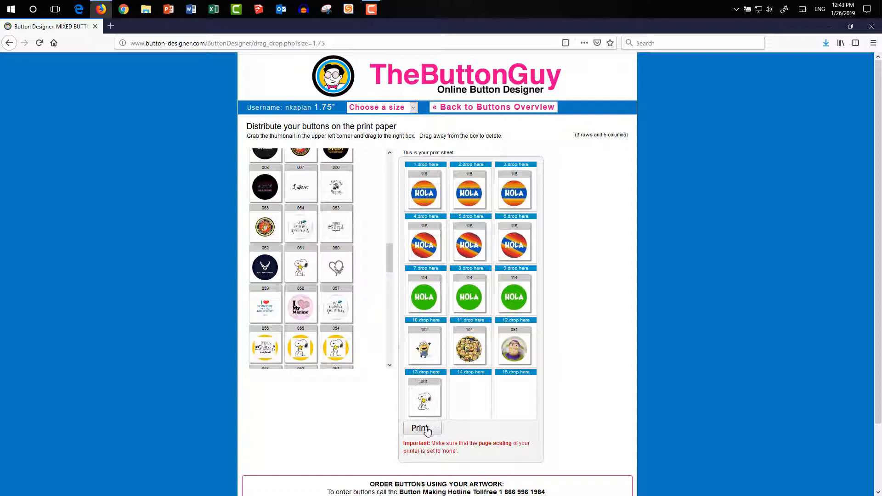
# - Generate the print sheet as a PDF and save the file to the computer
pyautogui.click(420, 428)
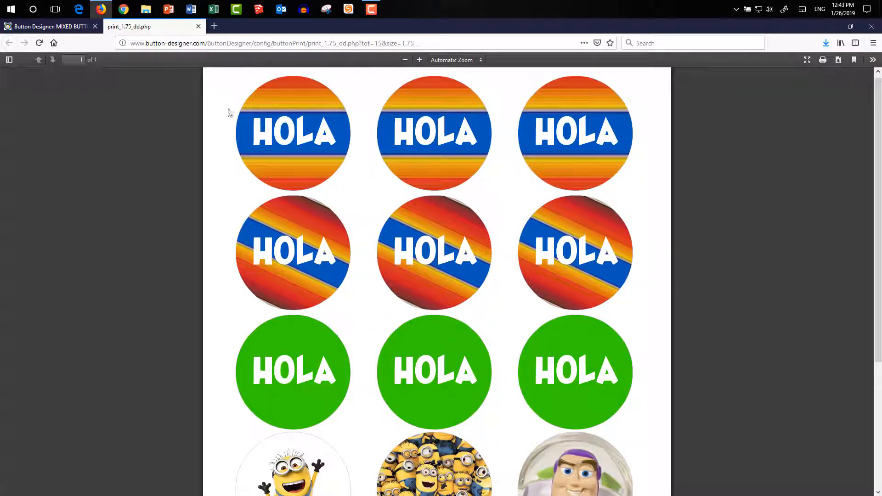
pyautogui.click(839, 60)
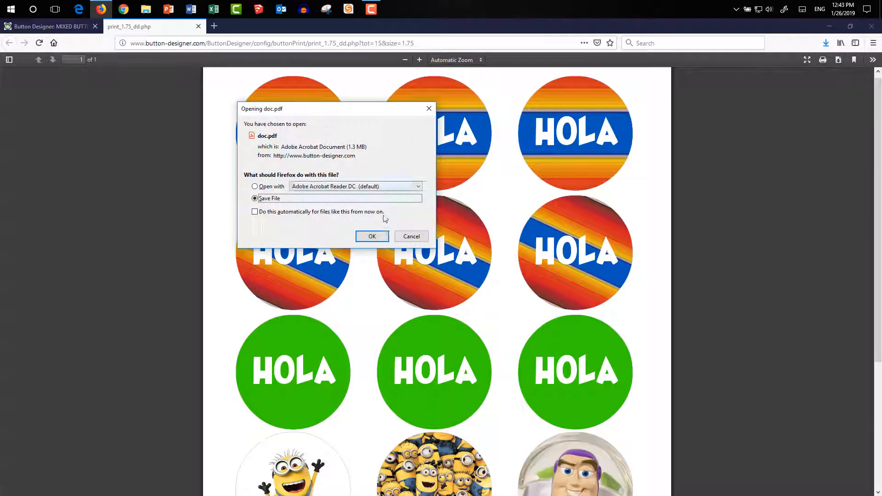
pyautogui.click(372, 236)
# - Show the downloaded doc.pdf in its folder and open it in Adobe Acrobat Reader
pyautogui.click(826, 44)
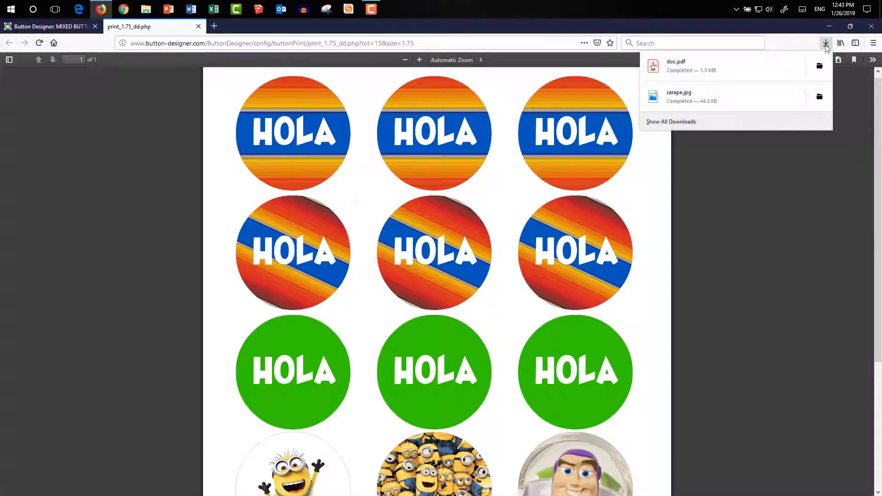
pyautogui.click(820, 66)
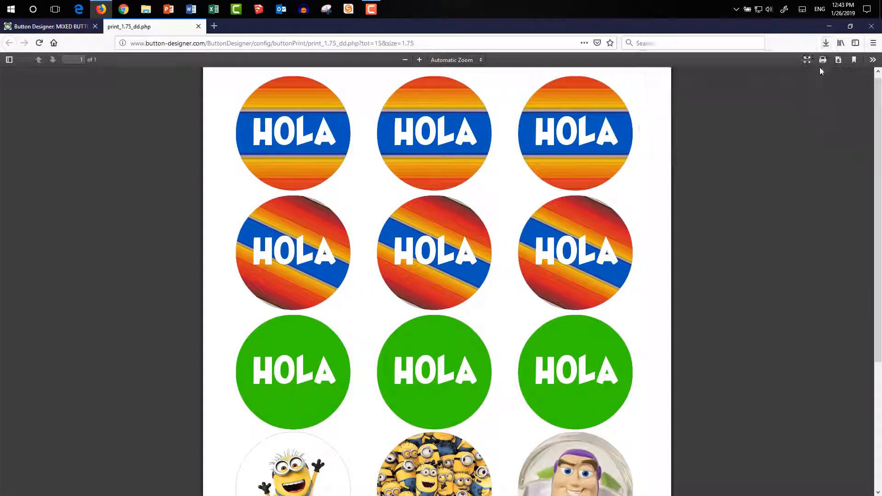
pyautogui.doubleClick(295, 219)
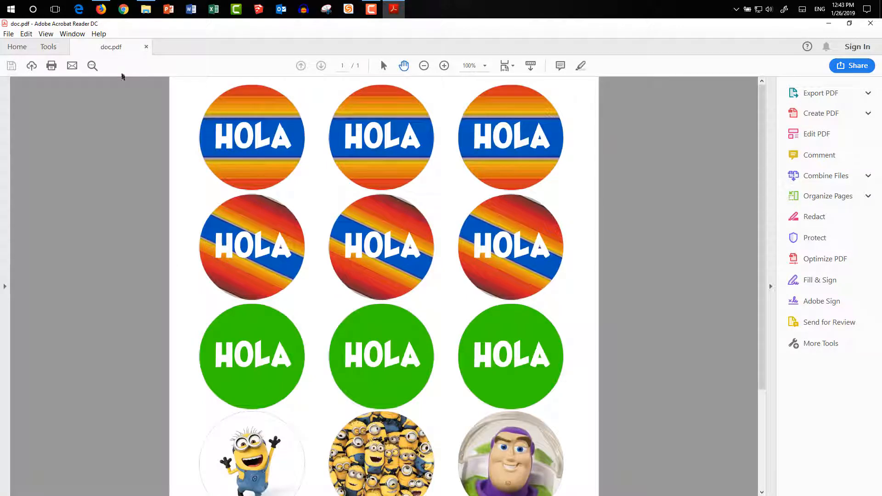
# - Print the button sheet with page sizing set to Actual size
pyautogui.click(8, 34)
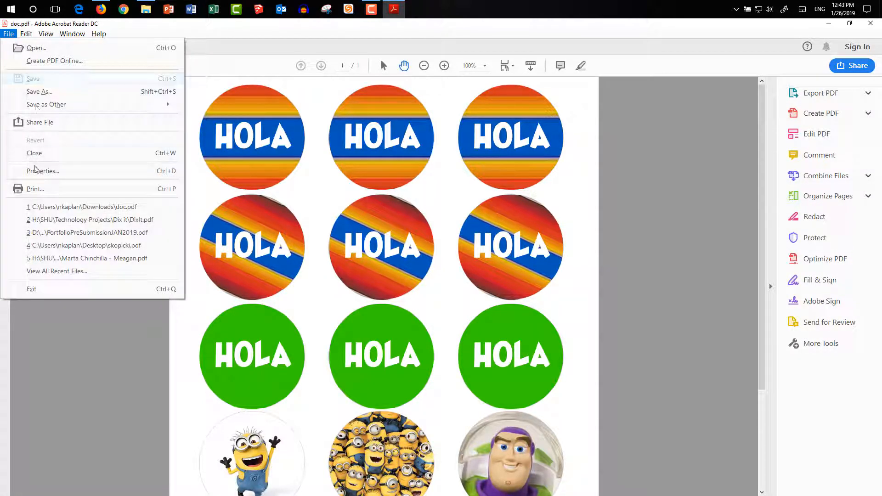
pyautogui.click(43, 190)
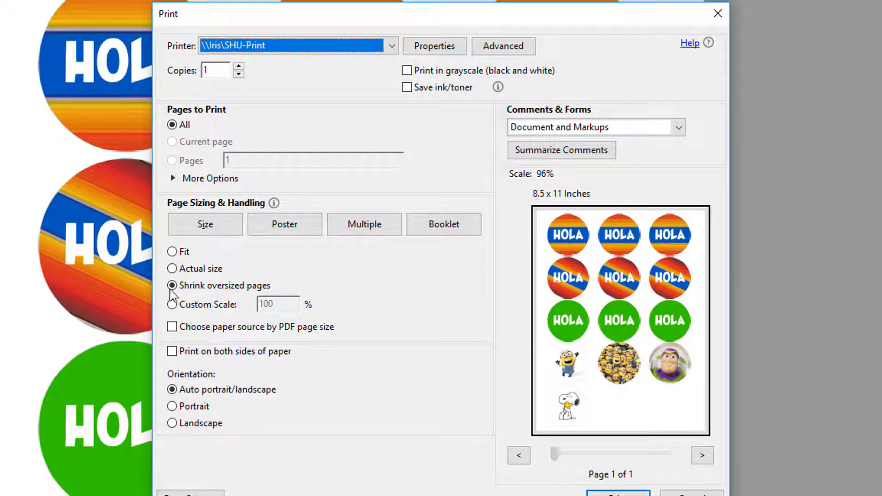
pyautogui.click(173, 269)
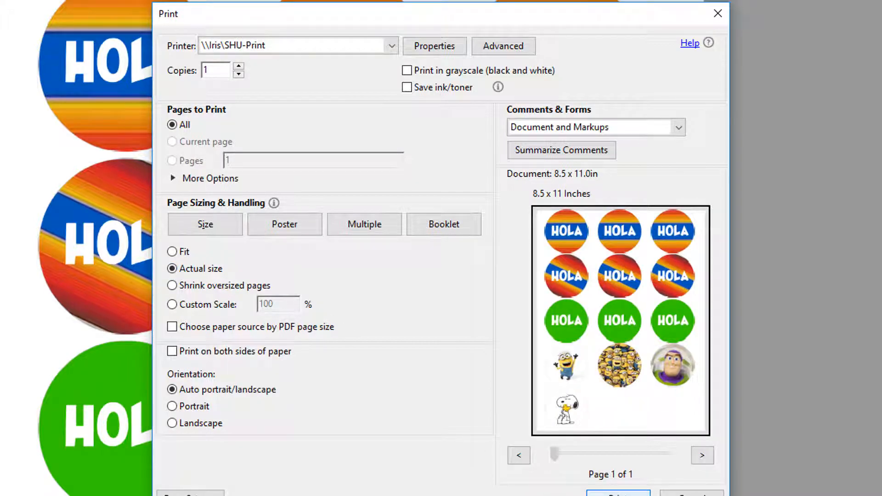
pyautogui.click(618, 494)
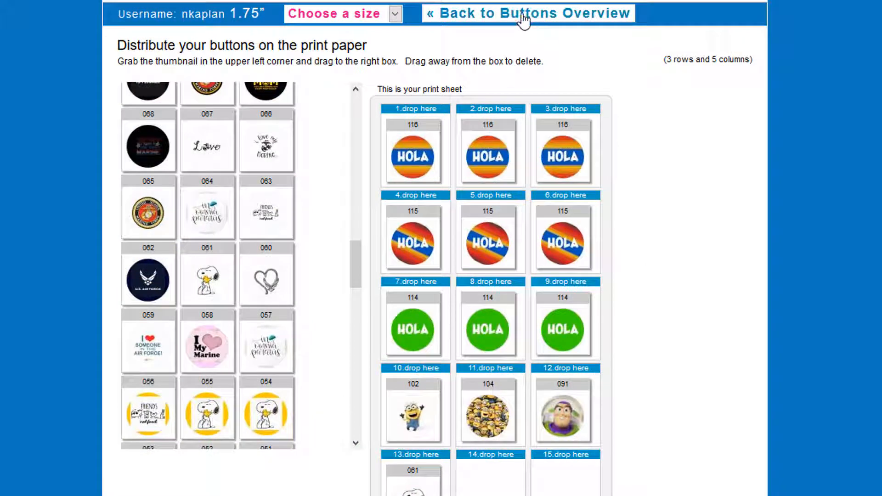
# - Return to the button designer by way of the buttons overview and show the default design at 150%
pyautogui.click(524, 18)
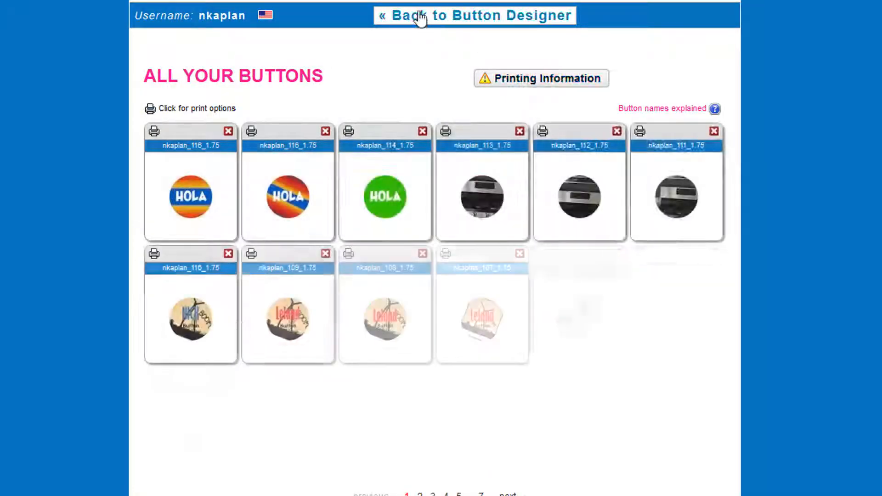
pyautogui.click(420, 18)
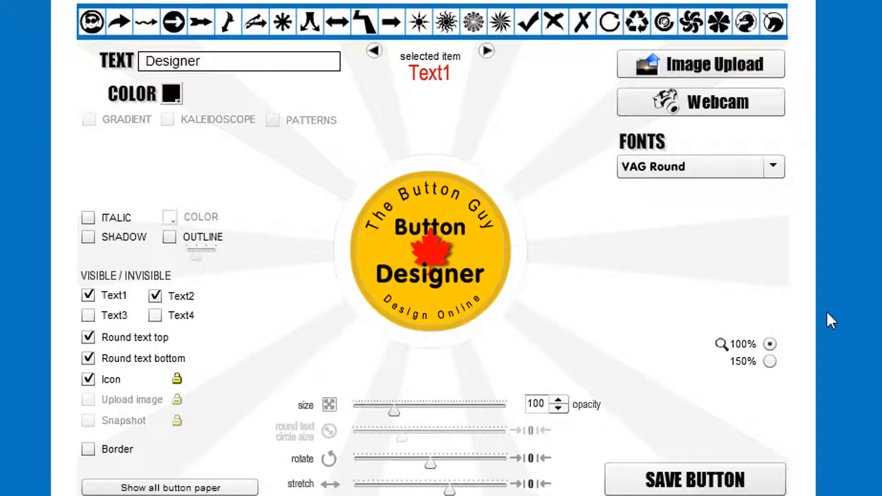
pyautogui.click(771, 361)
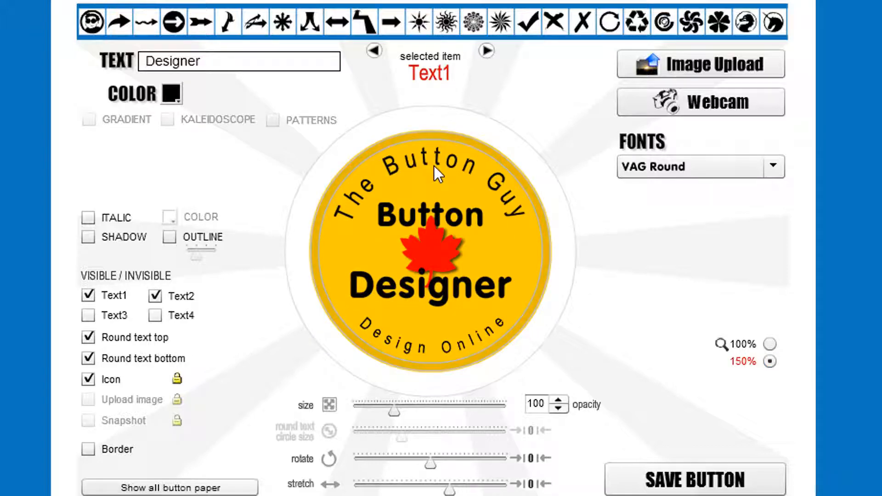
# - Hide Text1, Text2 and the top and bottom round texts, keeping only the icon visible on the button
pyautogui.click(87, 295)
pyautogui.click(156, 296)
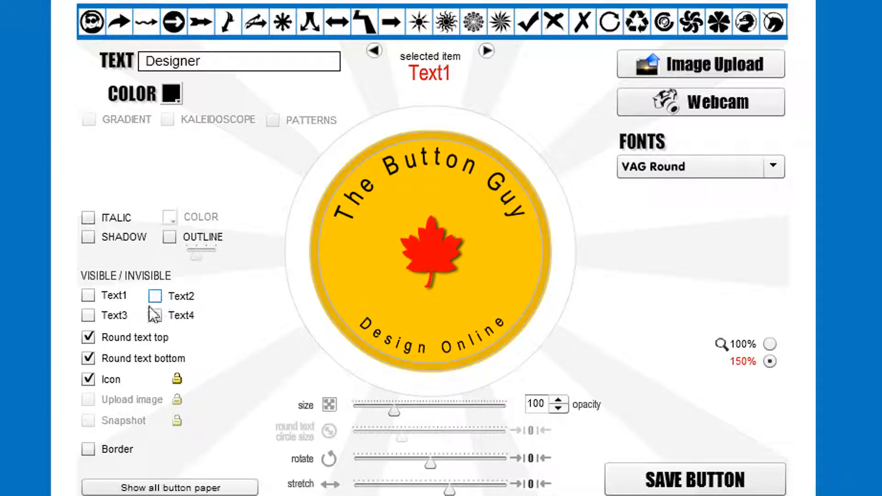
pyautogui.click(89, 337)
pyautogui.click(88, 358)
pyautogui.click(89, 379)
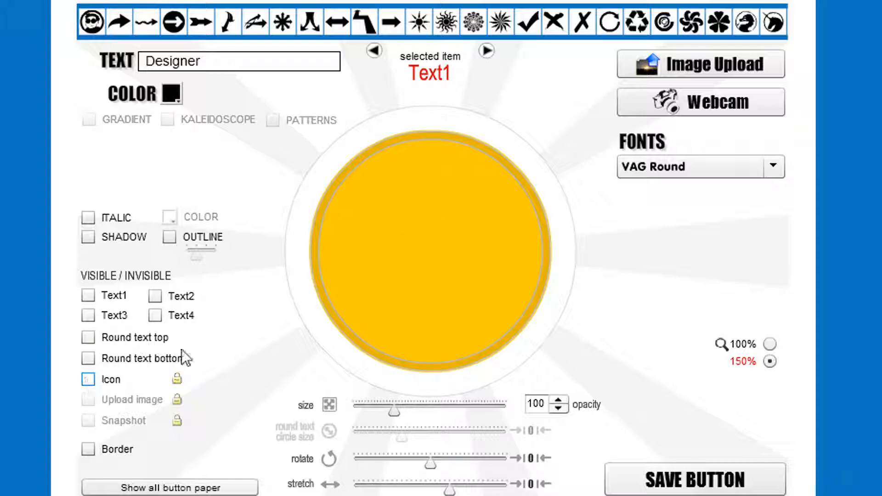
pyautogui.click(88, 379)
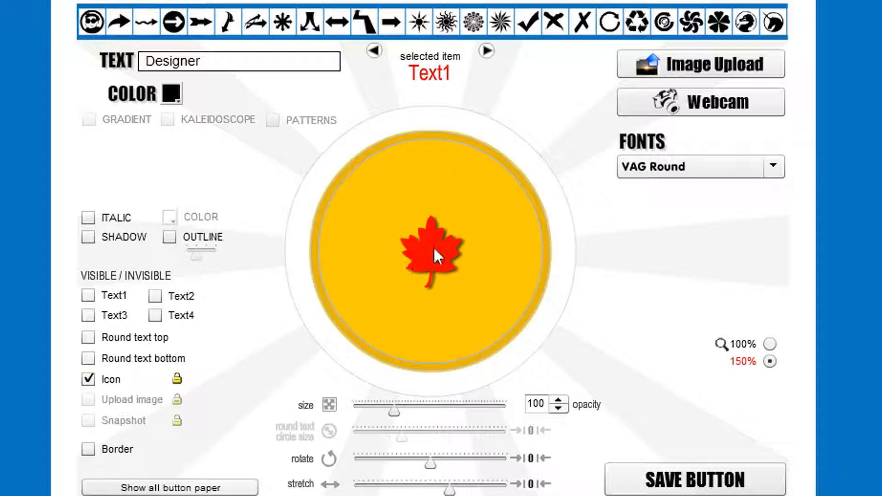
# - Try the flower and check mark icons in place of the maple leaf, and settle on the recycling symbol
pyautogui.click(434, 249)
pyautogui.click(474, 21)
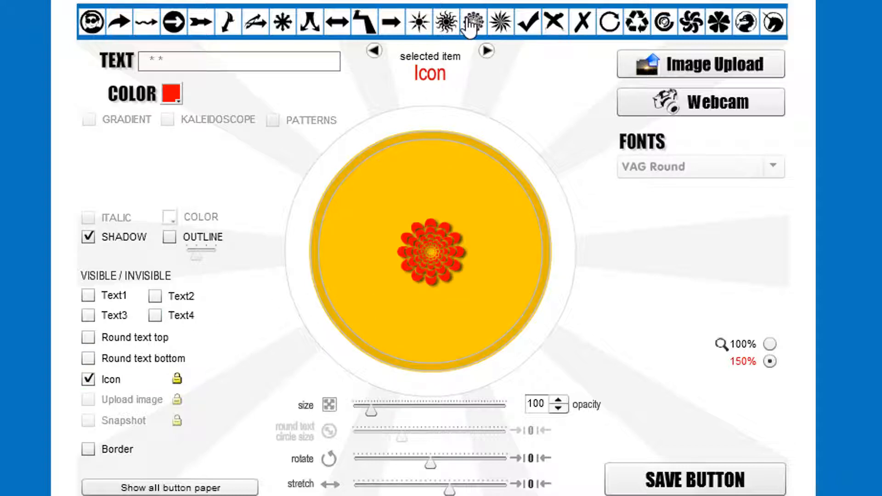
pyautogui.click(563, 23)
pyautogui.click(528, 23)
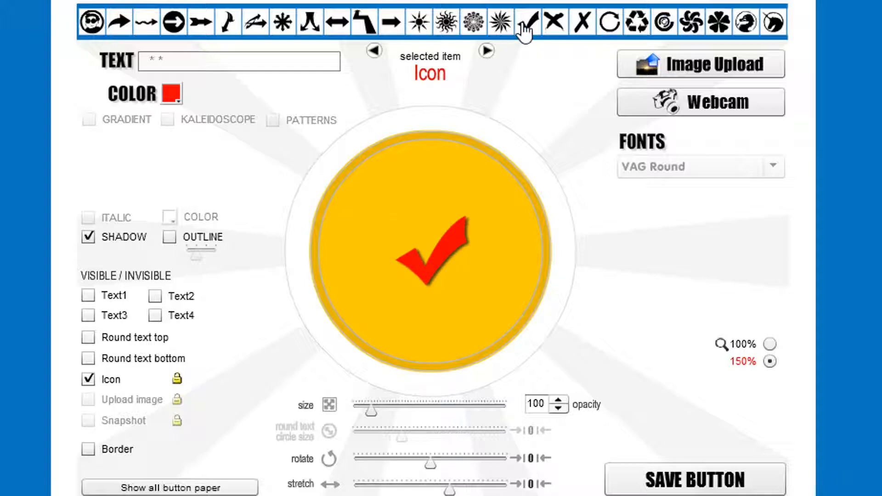
pyautogui.click(640, 25)
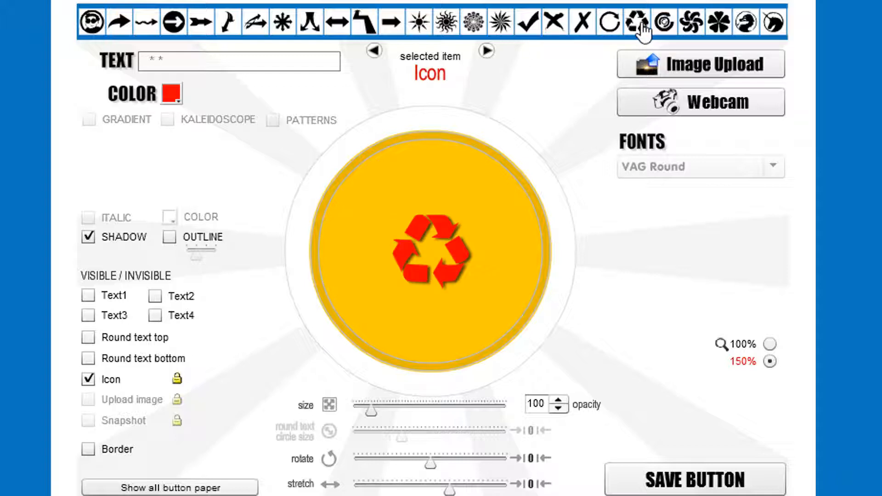
# - Color the recycling icon green and enlarge it until it nearly fills the button
pyautogui.click(174, 99)
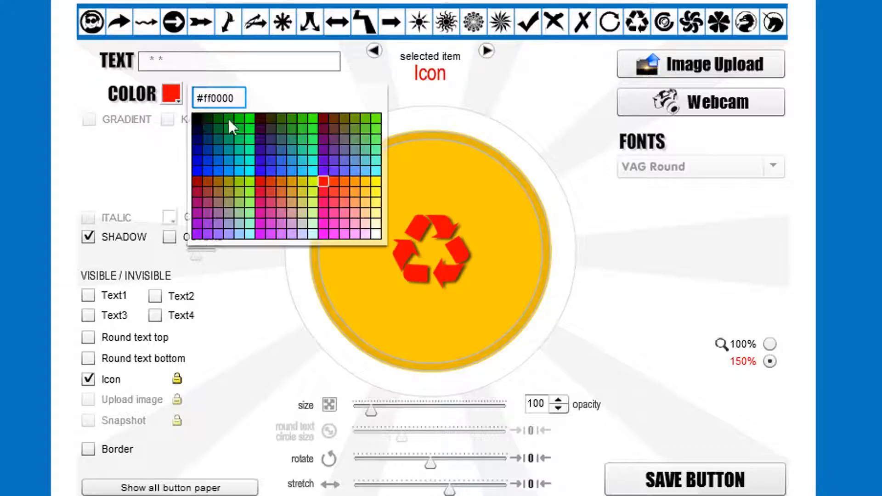
pyautogui.click(302, 117)
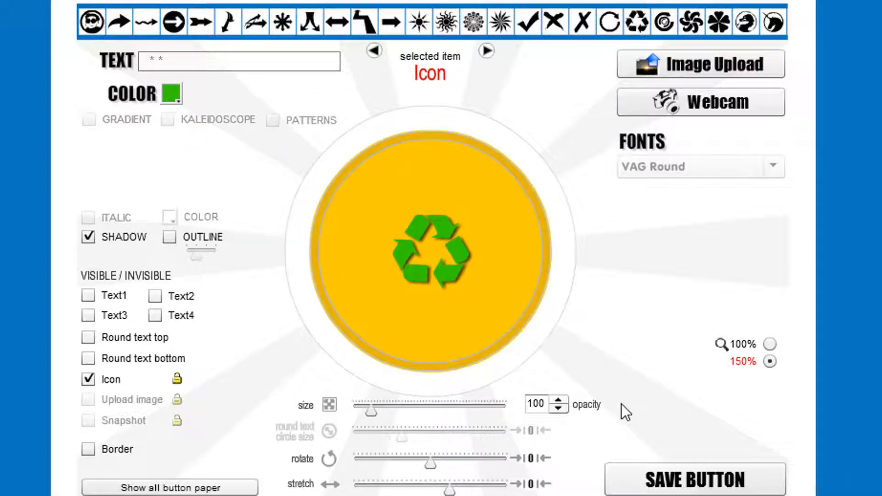
pyautogui.moveTo(373, 411); pyautogui.dragTo(402, 411)
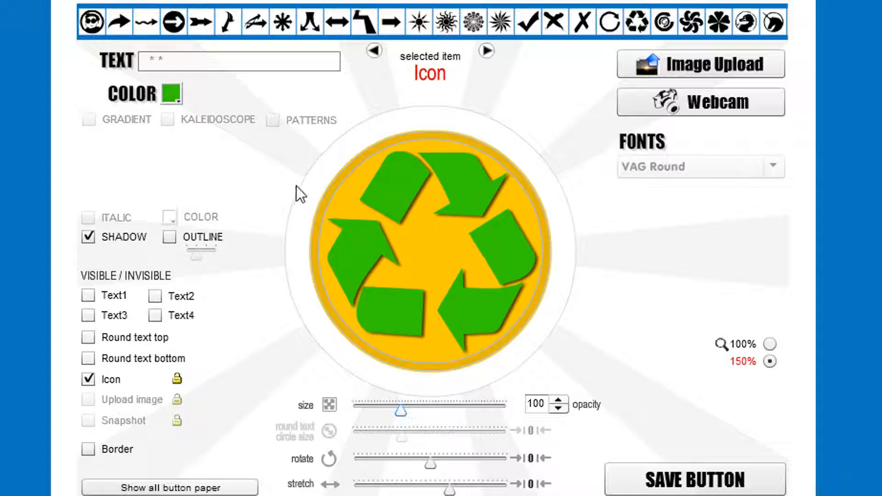
# - Make the background white across the full button paper, including the folded-back edge, and save the recycling button
pyautogui.click(334, 197)
pyautogui.click(128, 488)
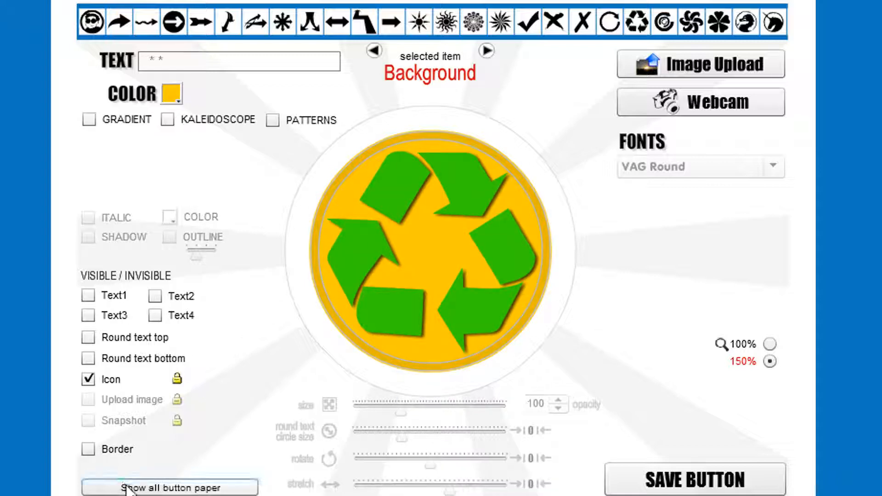
pyautogui.click(176, 95)
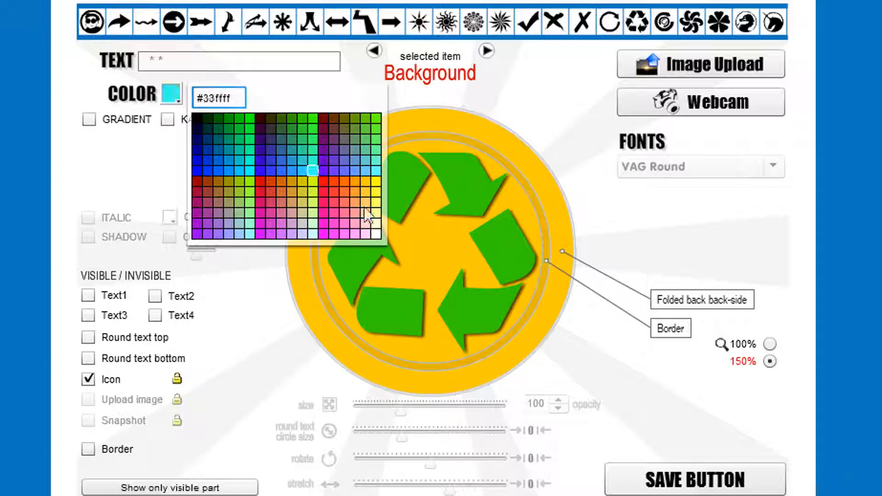
pyautogui.click(378, 233)
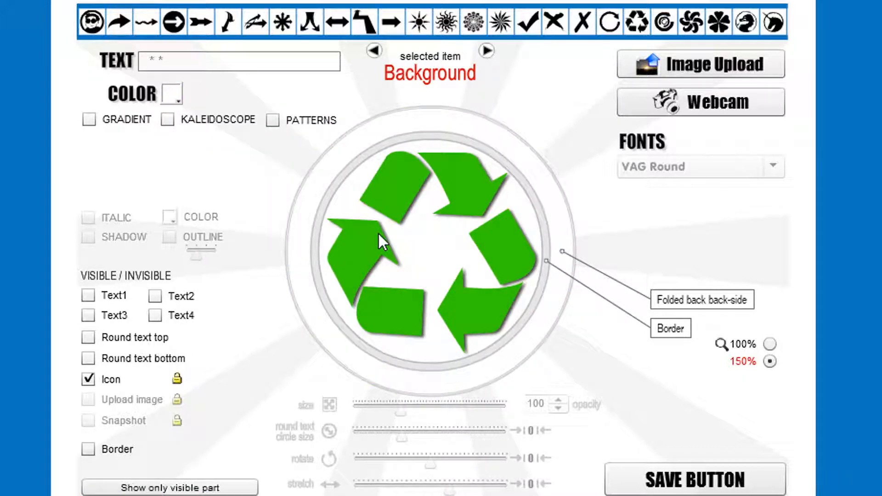
pyautogui.click(665, 478)
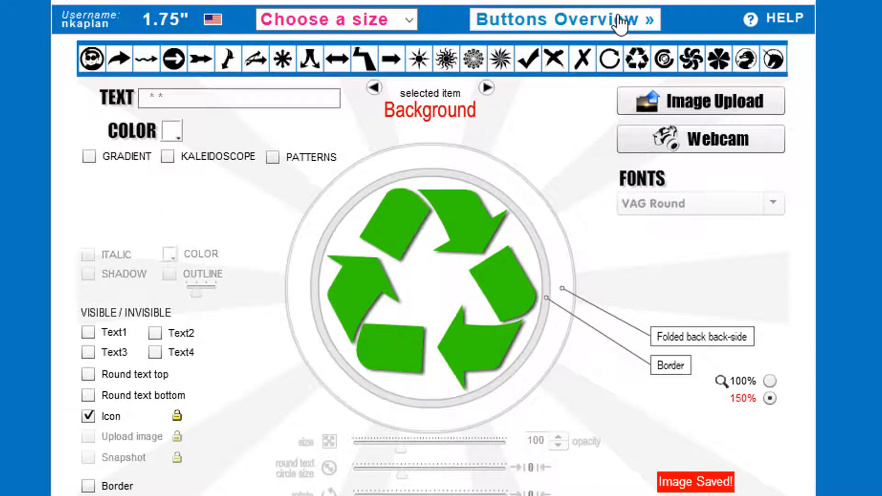
# - Start a mixed print sheet of same-size buttons from the overview and place the recycling button in slots 1 and 2
pyautogui.click(620, 21)
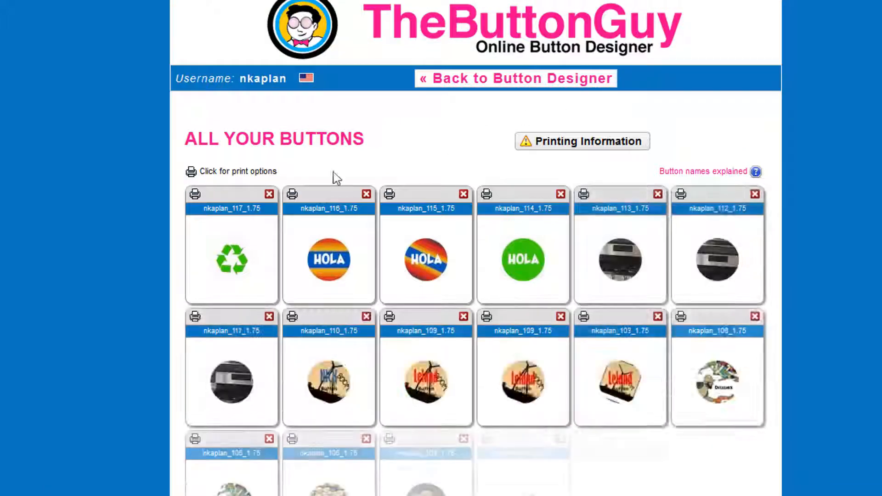
pyautogui.click(194, 194)
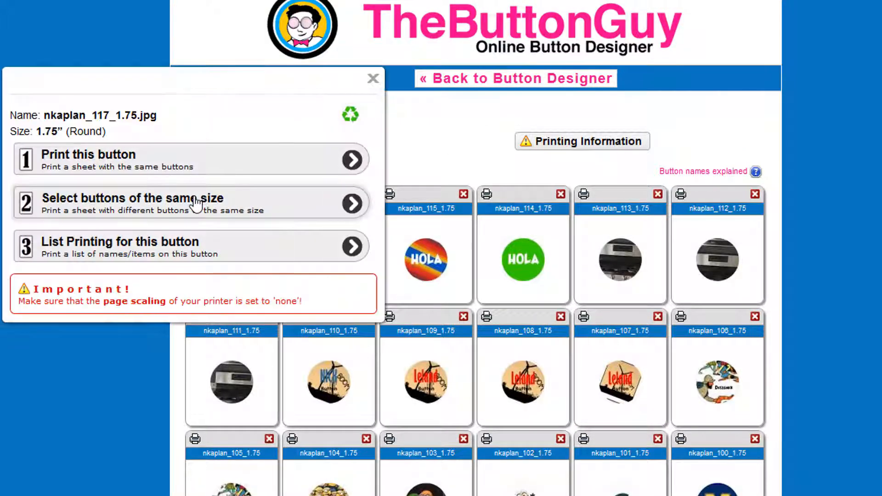
pyautogui.click(146, 205)
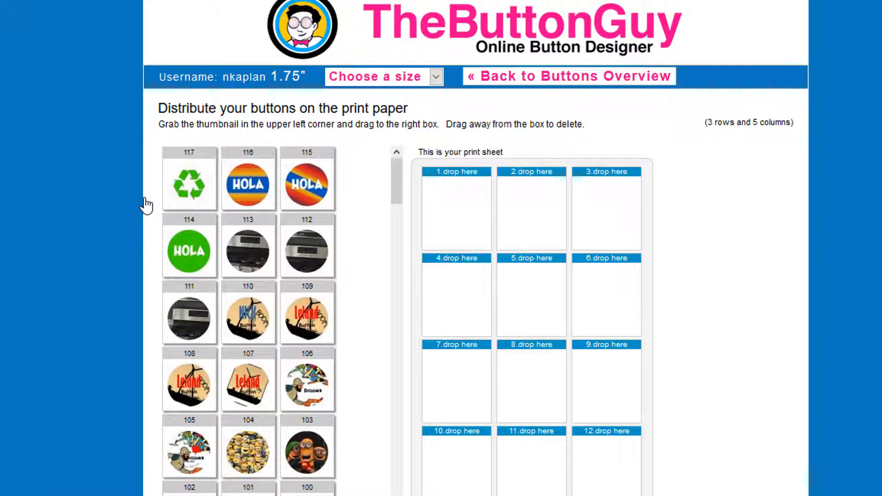
pyautogui.moveTo(186, 189); pyautogui.dragTo(510, 188)
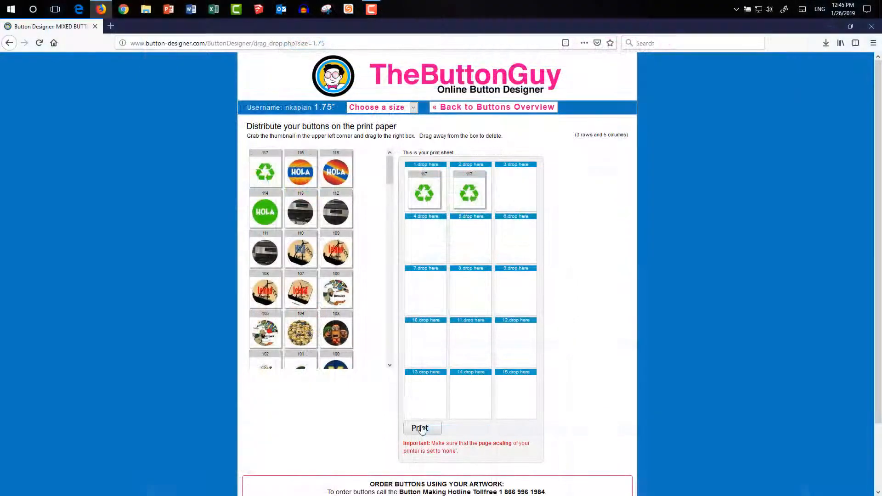
# - Generate the print sheet with the two recycling buttons and download it as a PDF file
pyautogui.click(419, 428)
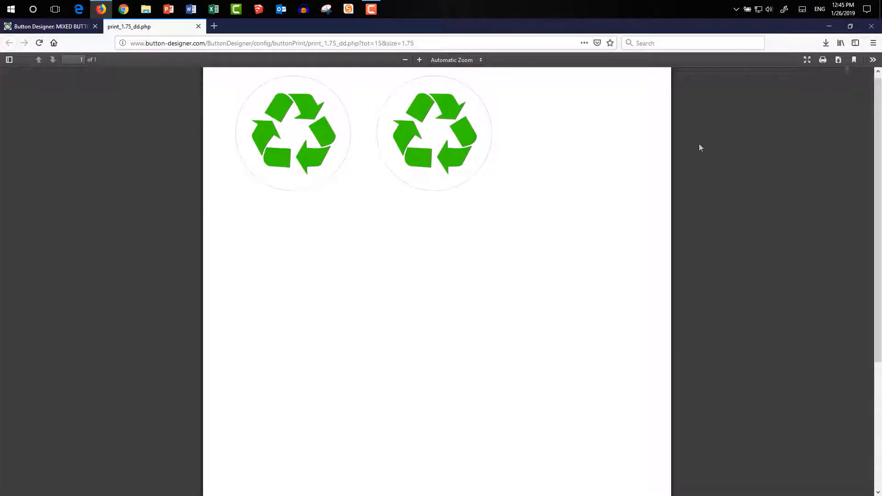
pyautogui.click(839, 61)
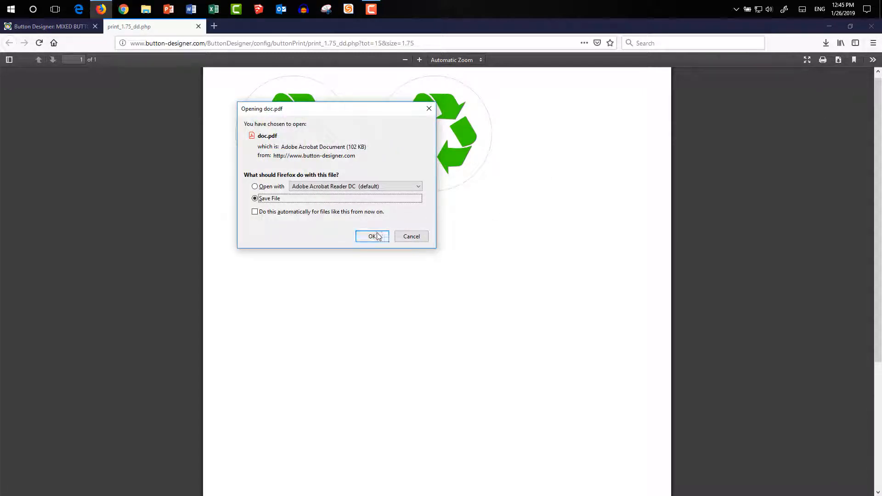
pyautogui.click(373, 236)
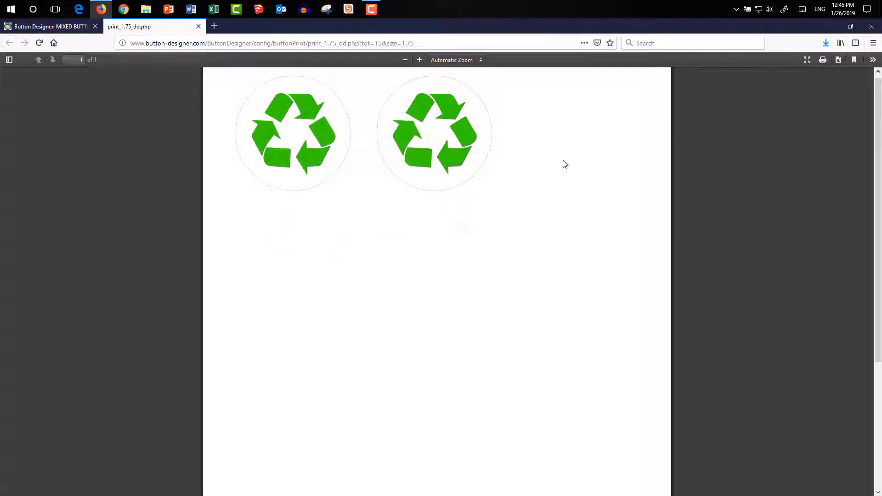
# - Open the downloaded doc(1).pdf in Adobe Acrobat Reader and bring up its print settings
pyautogui.click(826, 43)
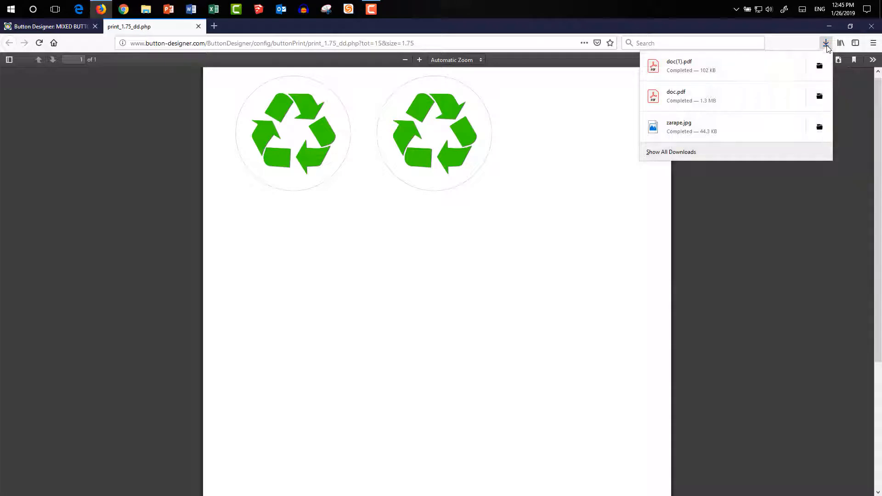
pyautogui.click(672, 69)
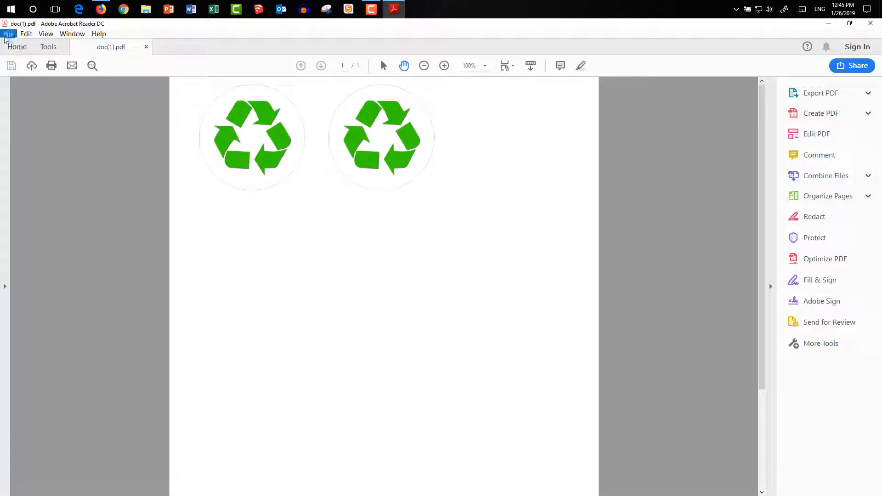
pyautogui.click(8, 34)
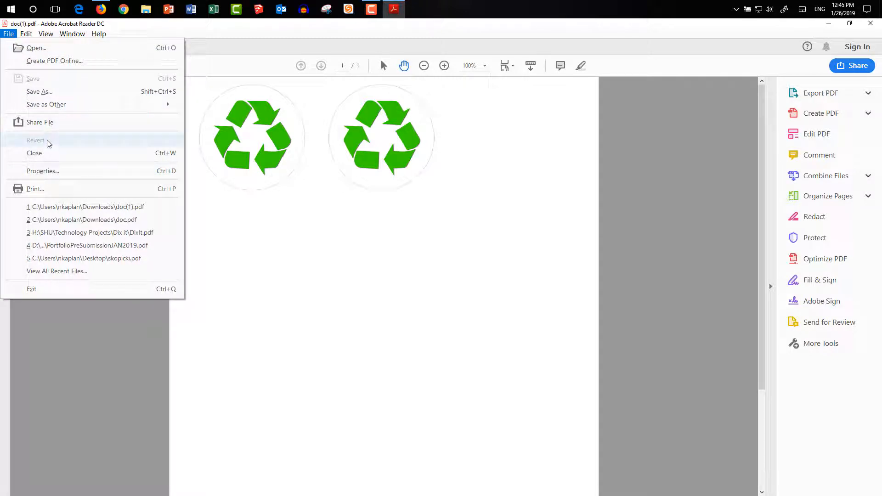
pyautogui.click(59, 191)
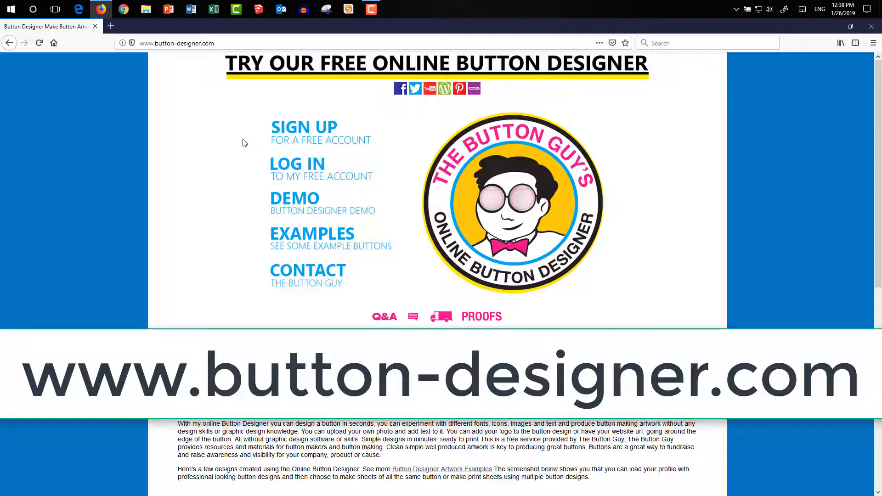
# - Open the free account's log-in form on the button-designer.com home page and go to the username entry
pyautogui.click(304, 177)
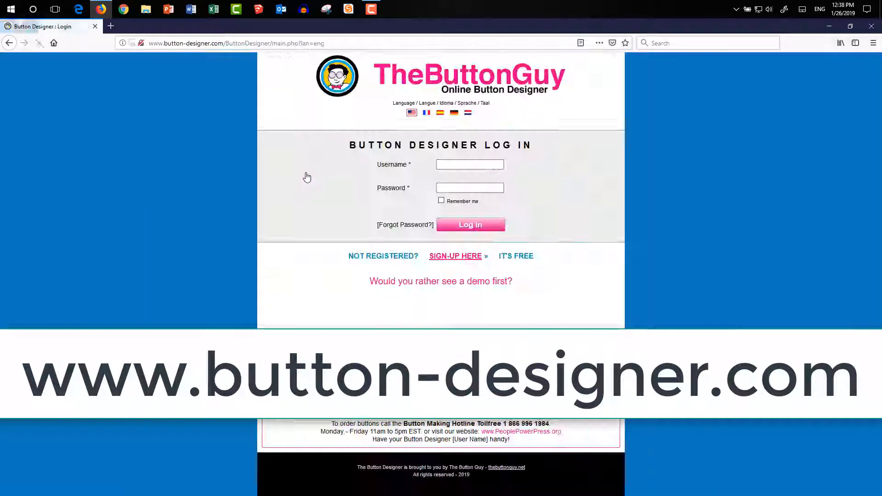
pyautogui.click(470, 164)
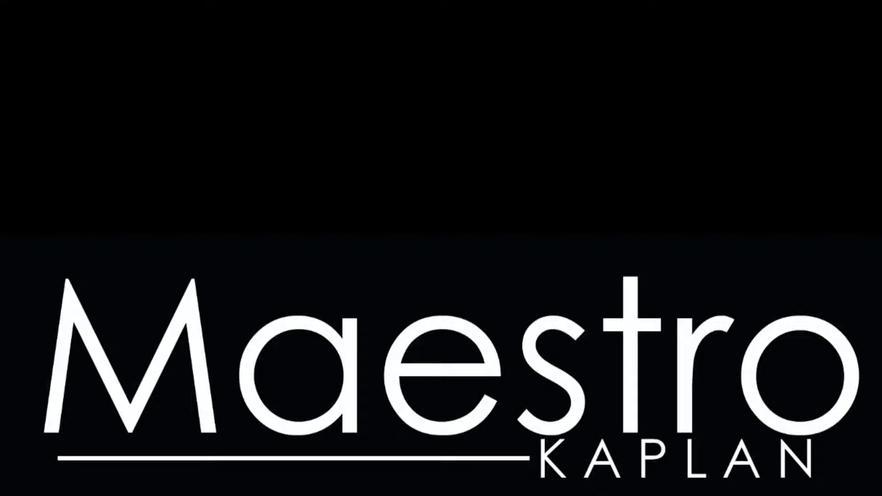